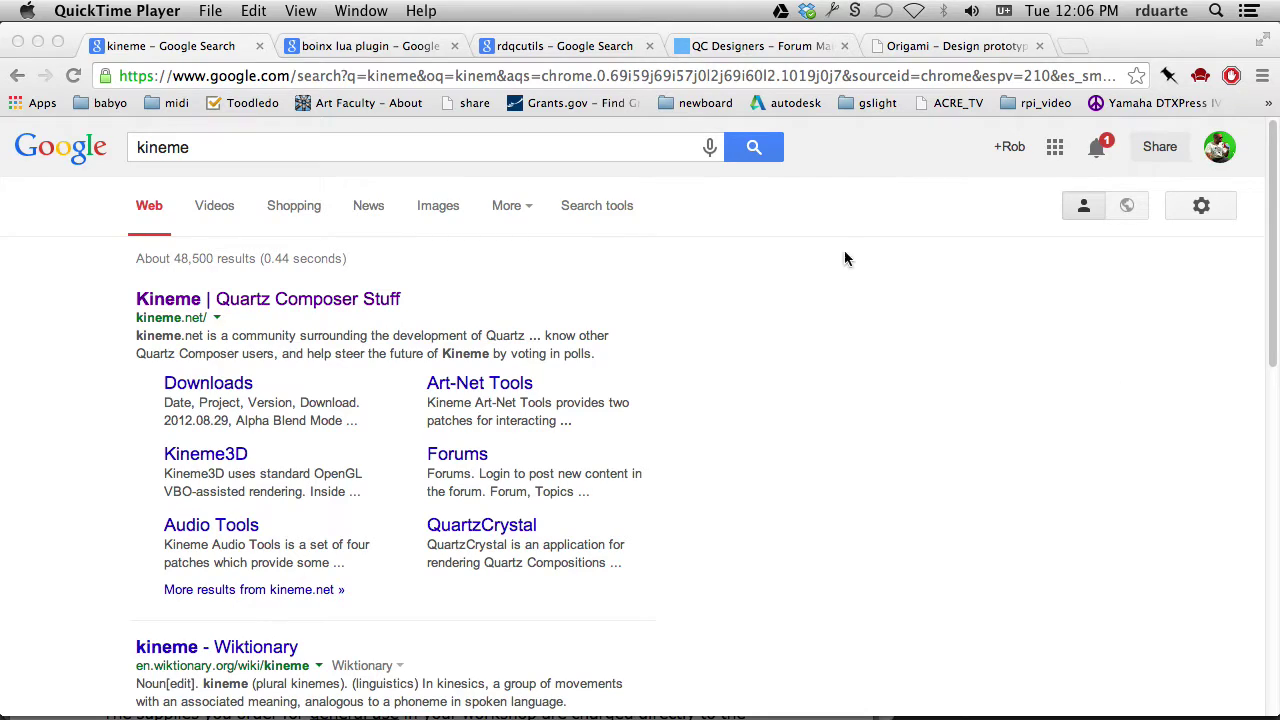
# Select 'kineme' in the Google search field and open the 'Kineme | Quartz Composer Stuff' result
pyautogui.click(208, 46)
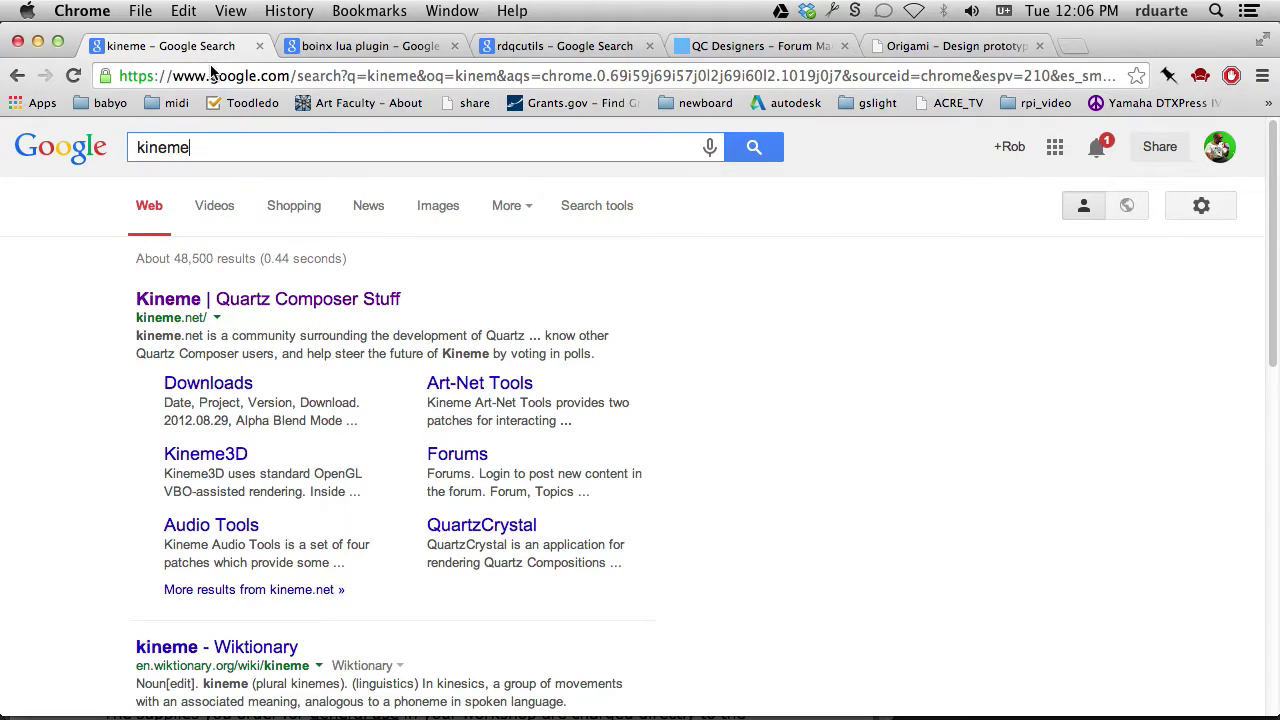
pyautogui.doubleClick(202, 150)
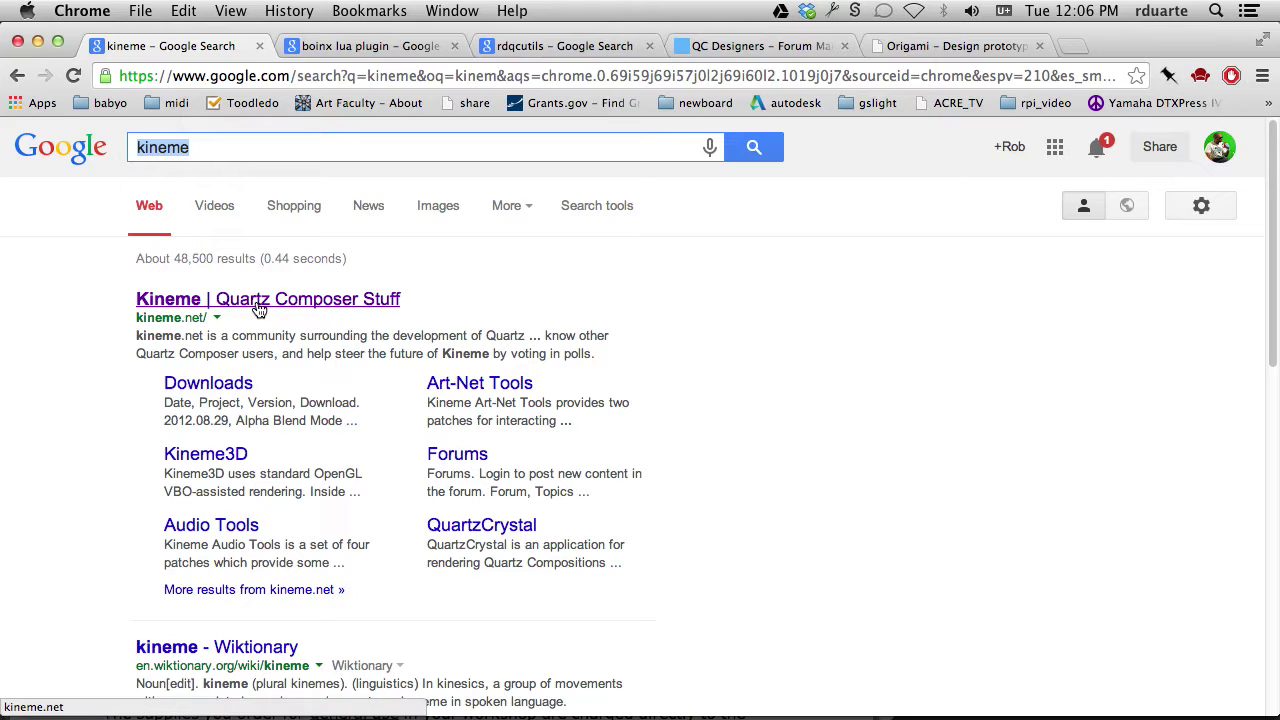
pyautogui.click(213, 307)
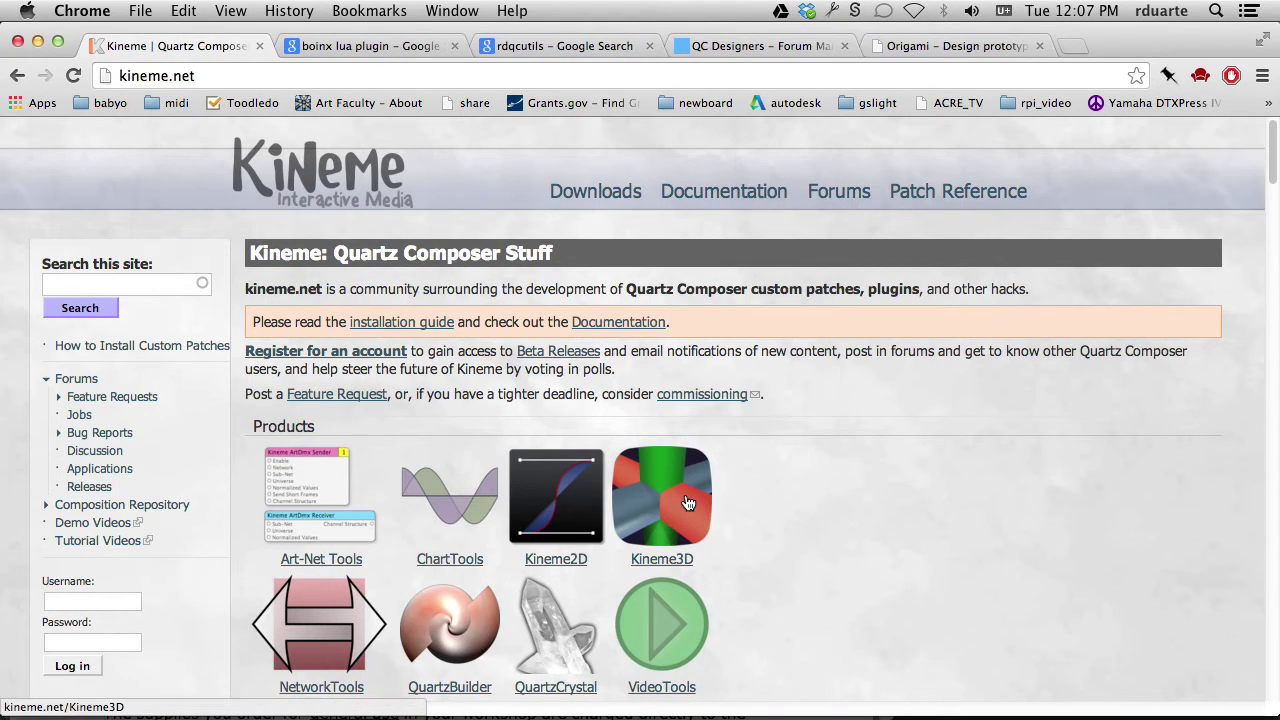
pyautogui.scroll(-5, 400, 505)
pyautogui.scroll(2, 395, 259)
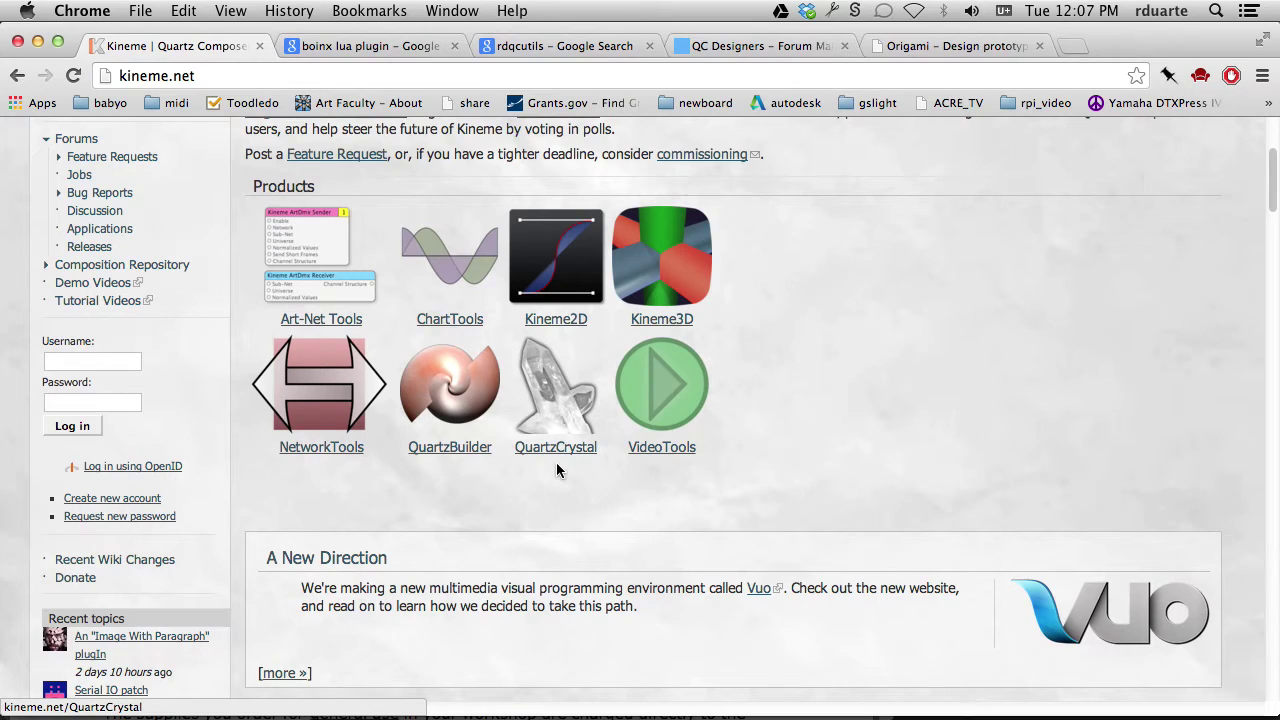
pyautogui.scroll(-3, 545, 505)
pyautogui.scroll(-3, 545, 509)
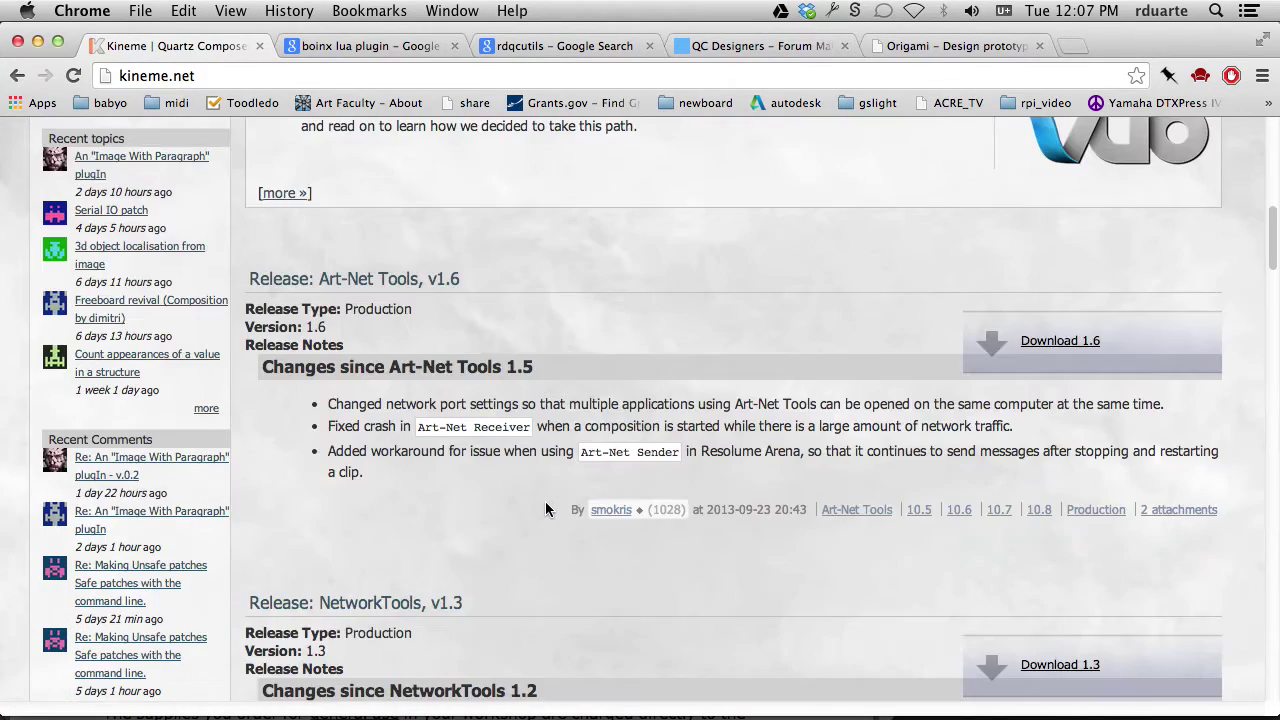
pyautogui.scroll(-4, 515, 519)
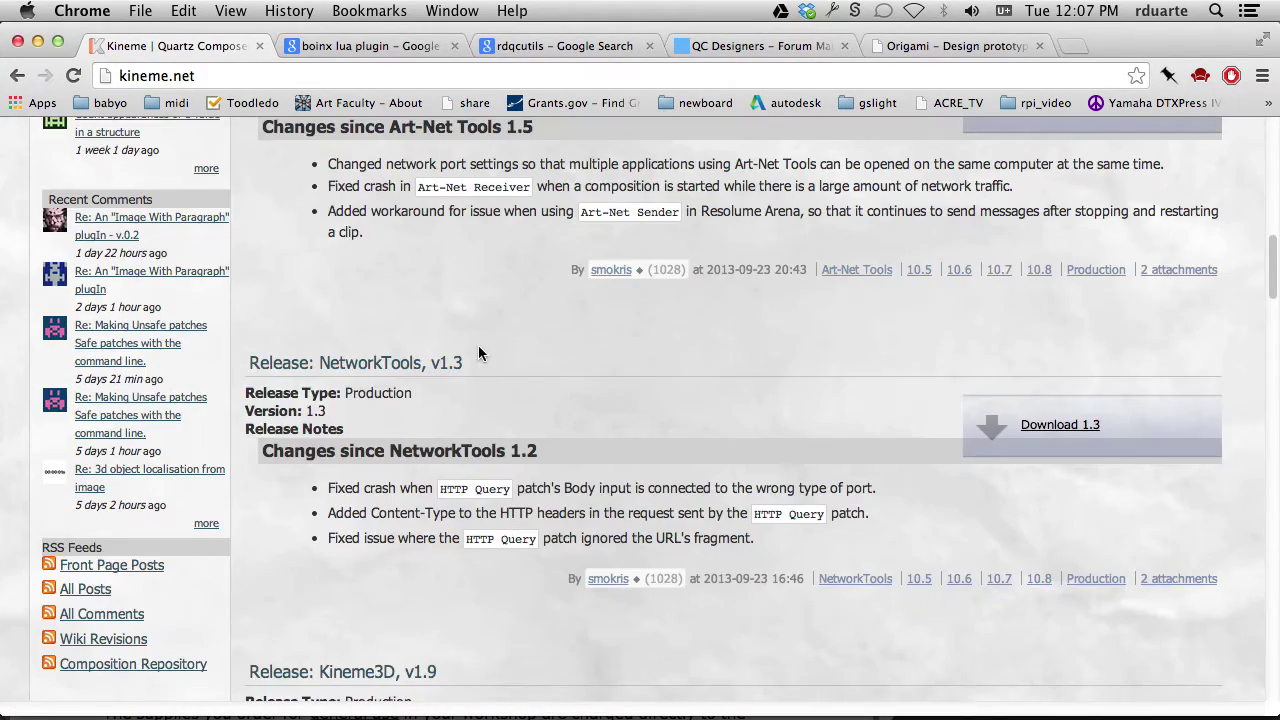
pyautogui.scroll(4, 478, 345)
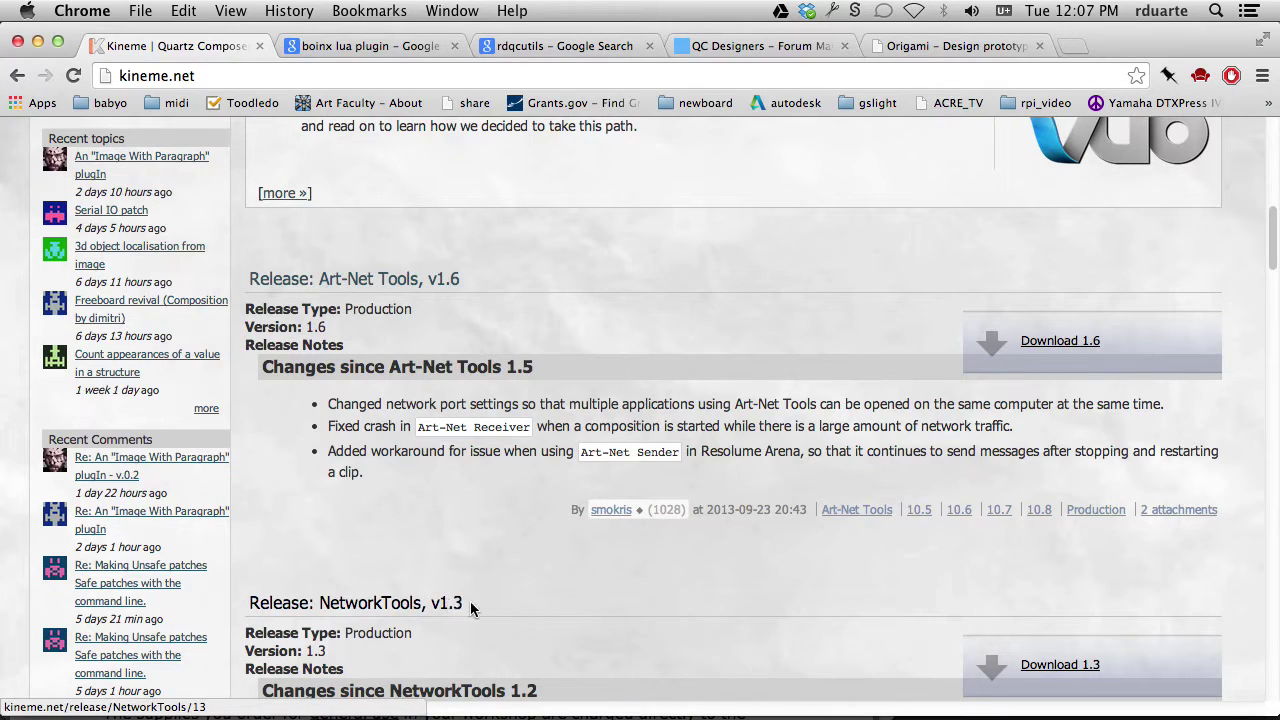
pyautogui.scroll(-4, 516, 597)
pyautogui.scroll(-4, 516, 597)
pyautogui.scroll(-5, 516, 595)
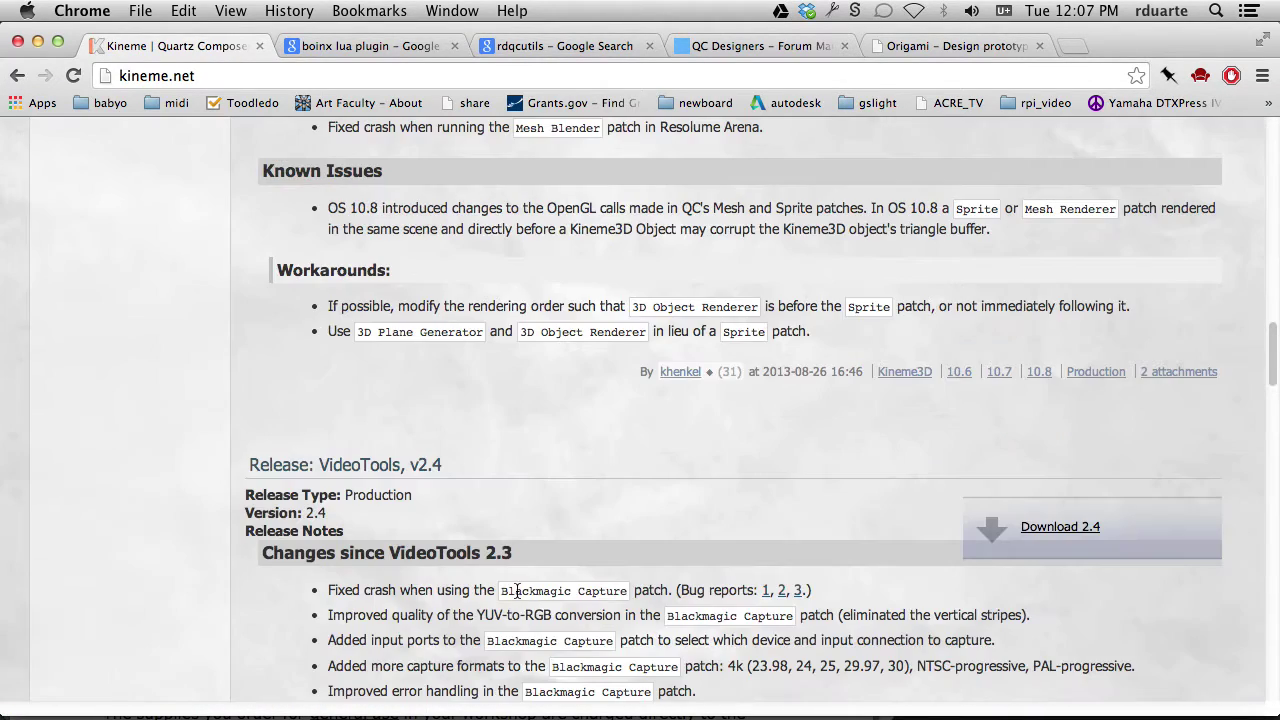
pyautogui.scroll(-2, 516, 591)
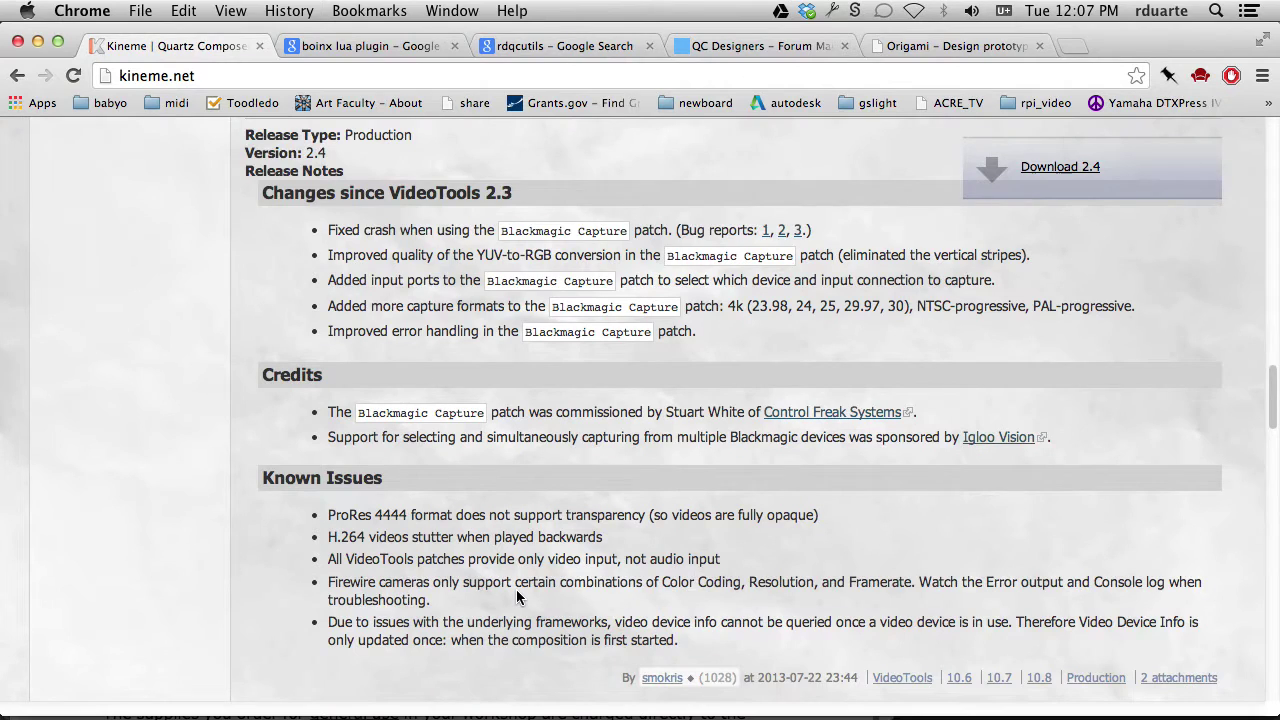
pyautogui.scroll(-2, 516, 597)
pyautogui.scroll(3, 516, 597)
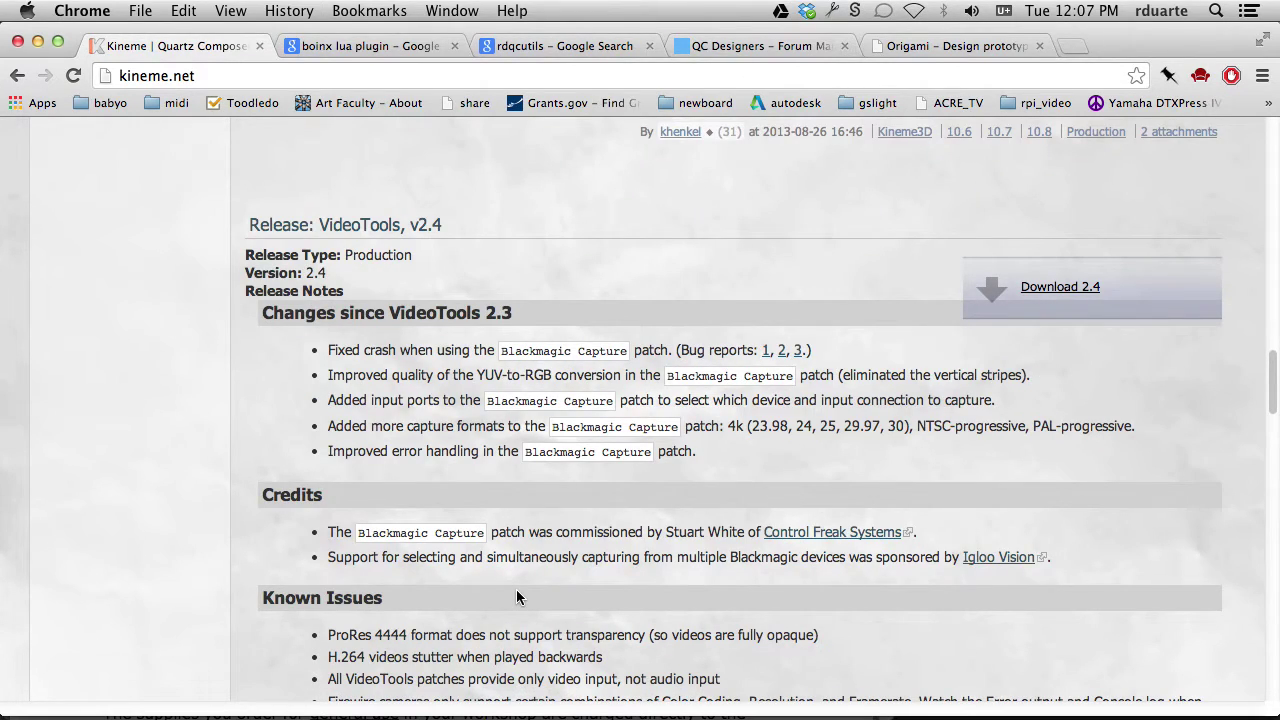
pyautogui.scroll(10, 516, 597)
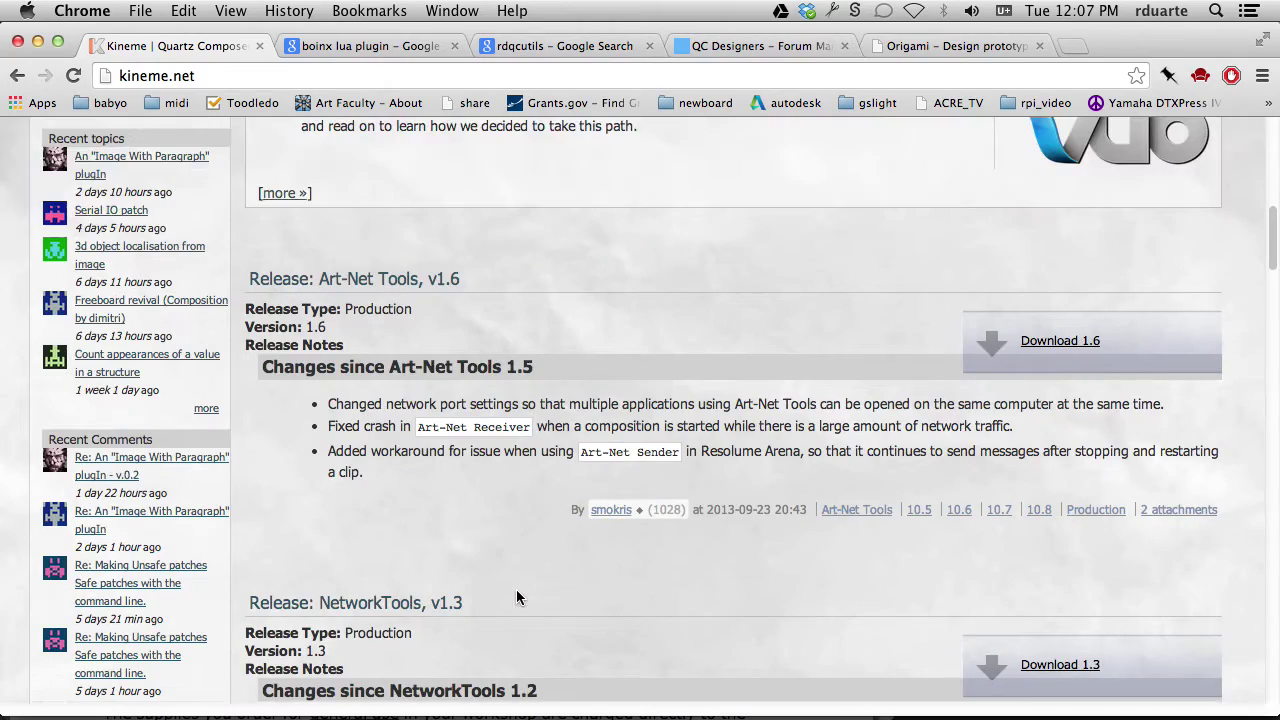
pyautogui.scroll(8, 516, 597)
pyautogui.scroll(4, 516, 590)
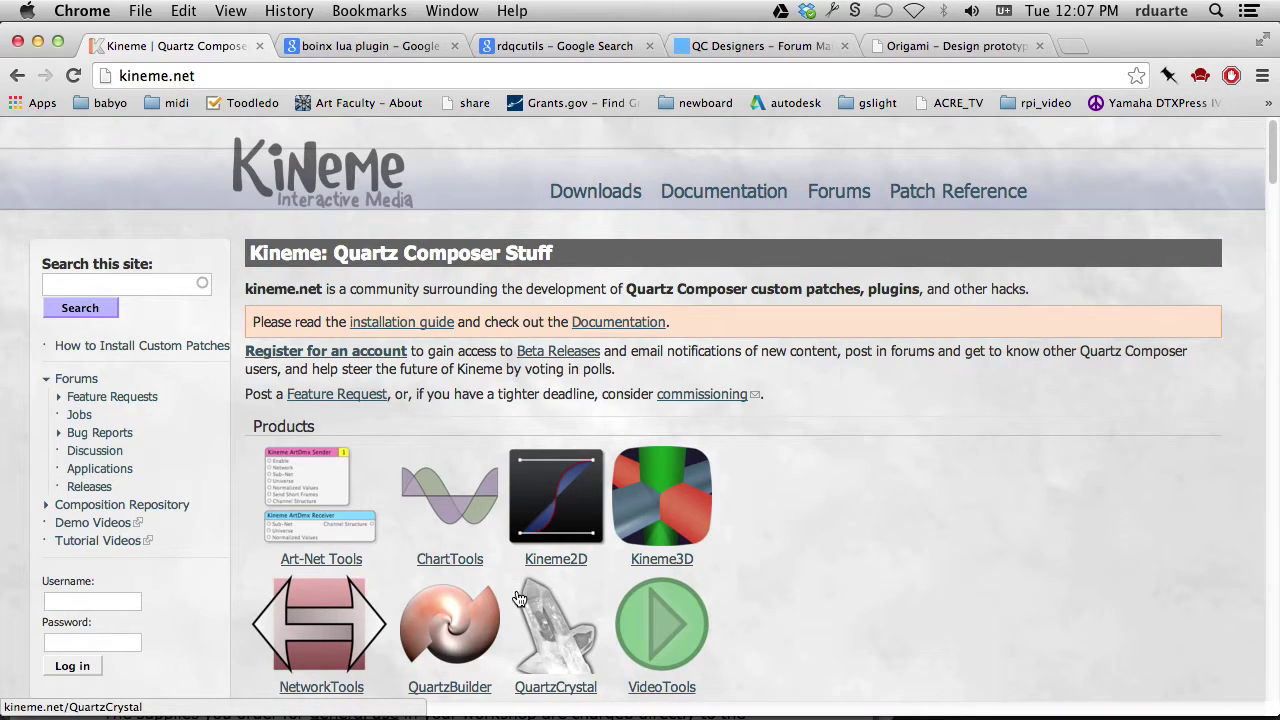
pyautogui.click(406, 326)
# Close the Kineme page and select 'lua plugin' in the boinx lua plugin search query
pyautogui.click(259, 46)
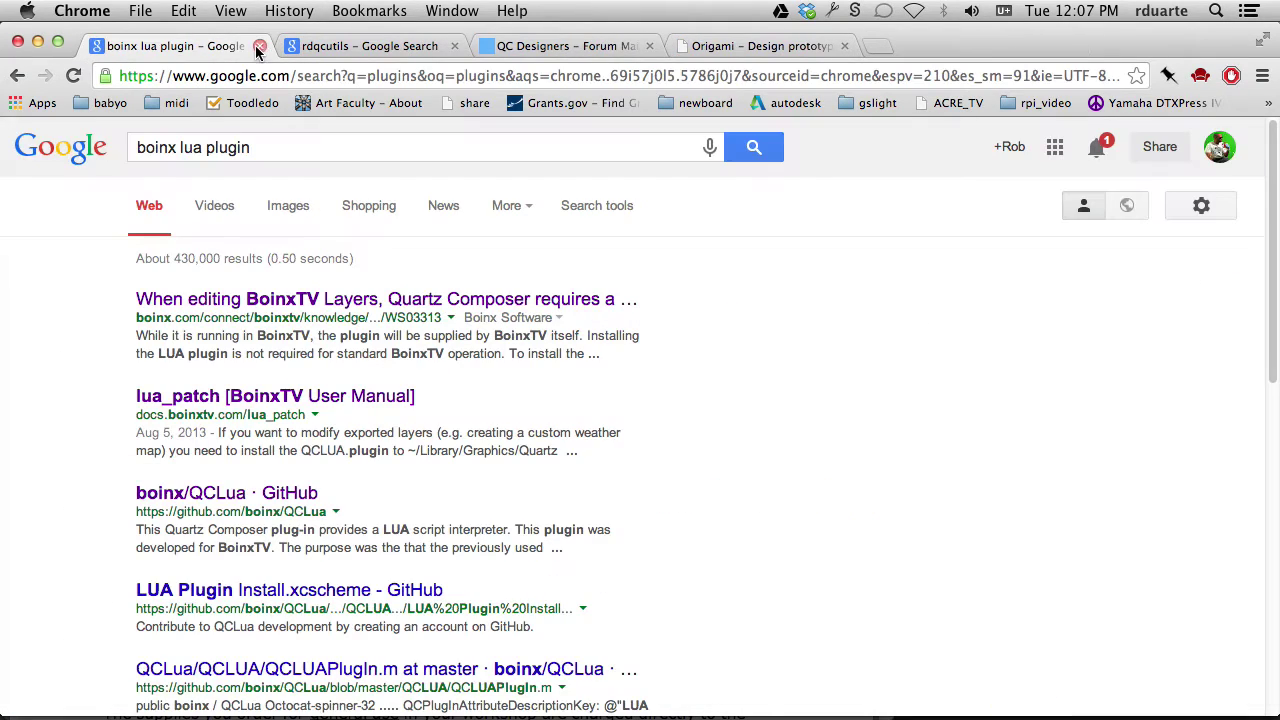
pyautogui.click(285, 151)
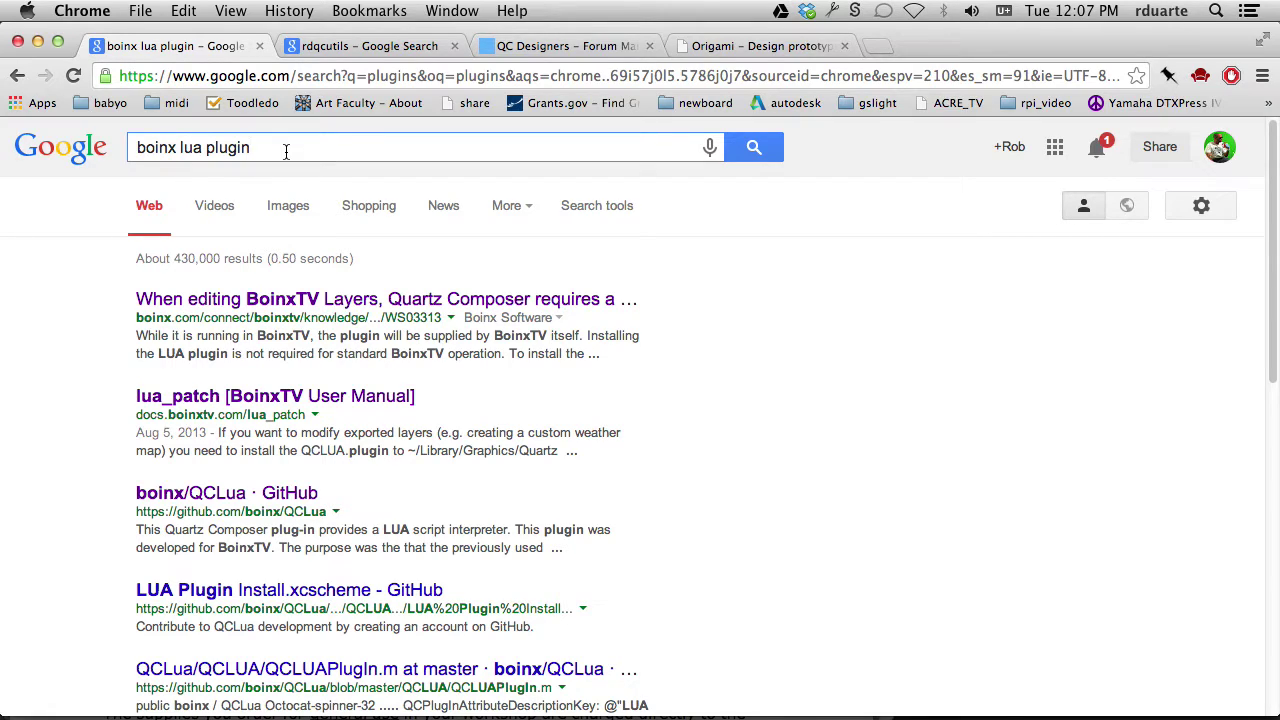
pyautogui.doubleClick(285, 151)
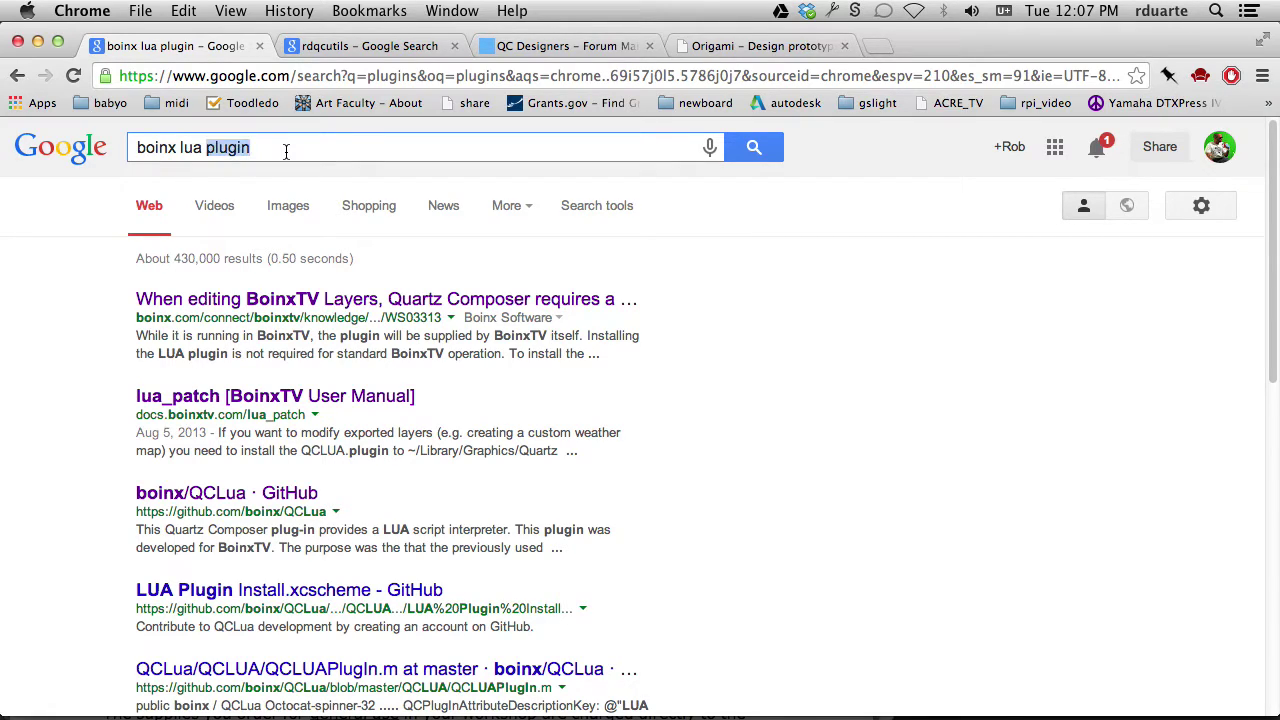
pyautogui.click(191, 151)
pyautogui.moveTo(191, 151); pyautogui.dragTo(228, 148)
pyautogui.click(263, 148)
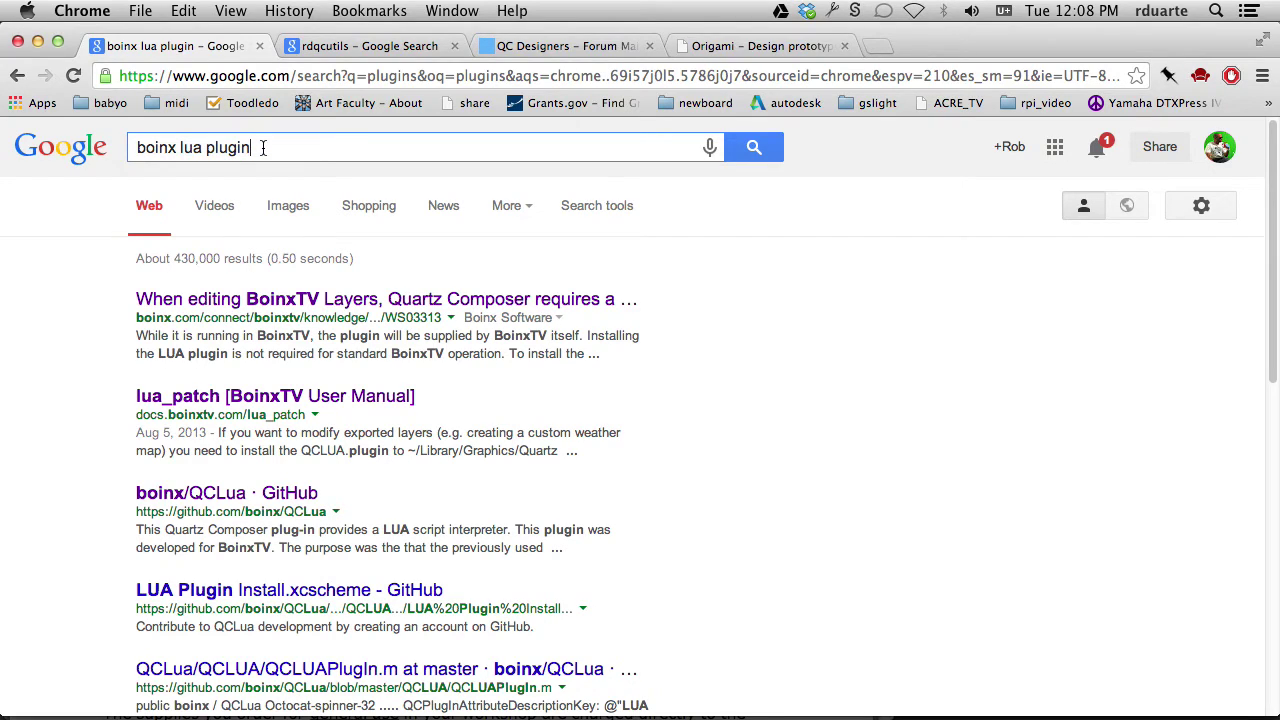
# Select 'lua' in the query and download the LUA patch from the BoinxTV FAQ page
pyautogui.doubleClick(192, 147)
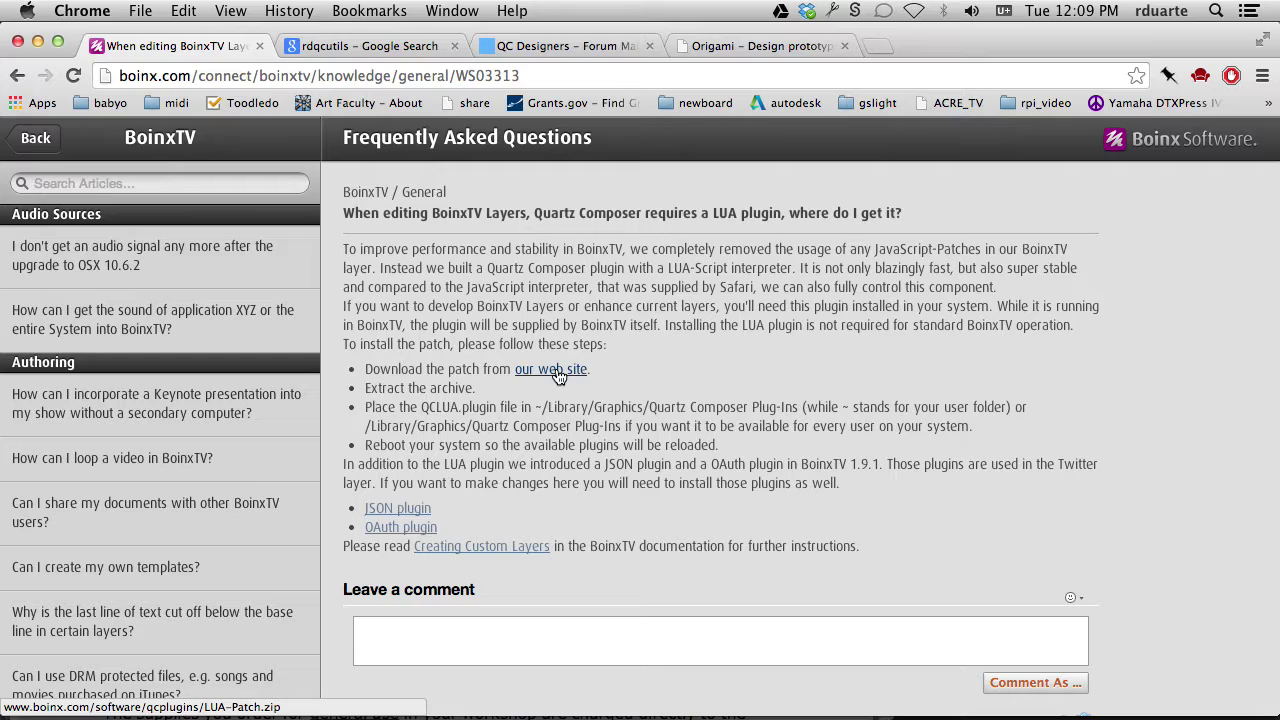
pyautogui.click(556, 372)
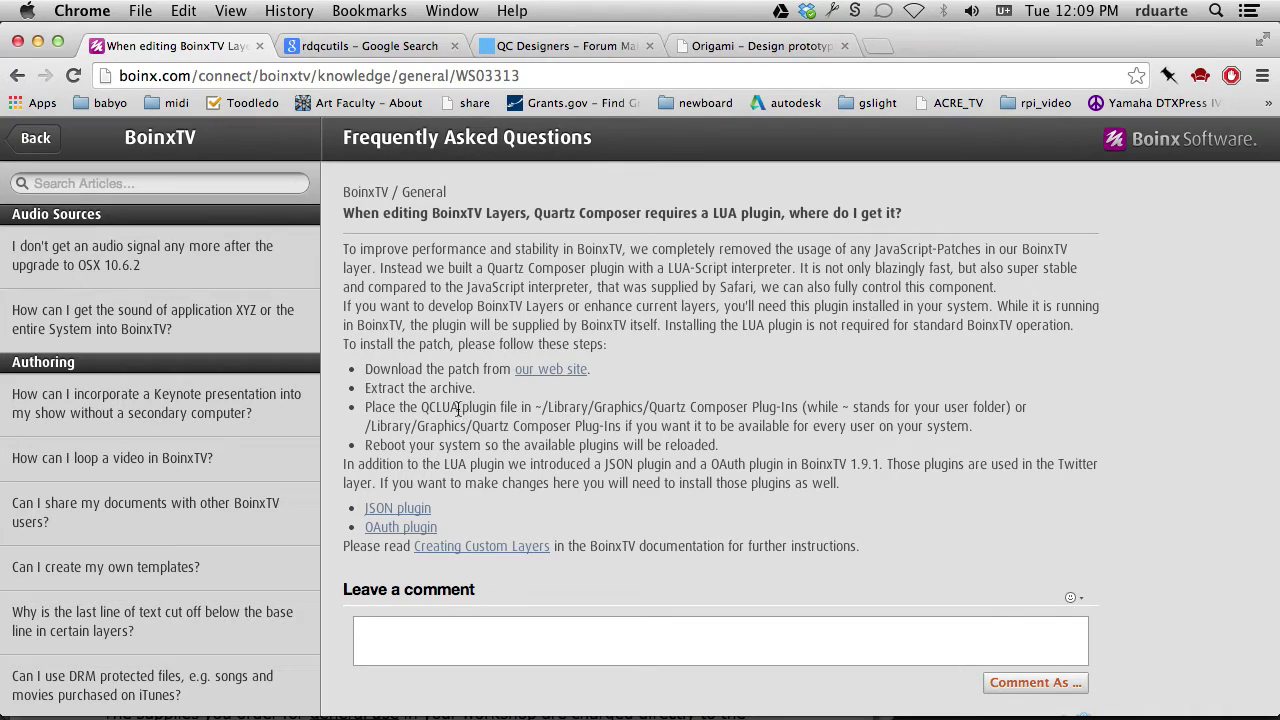
pyautogui.moveTo(421, 408); pyautogui.dragTo(596, 408)
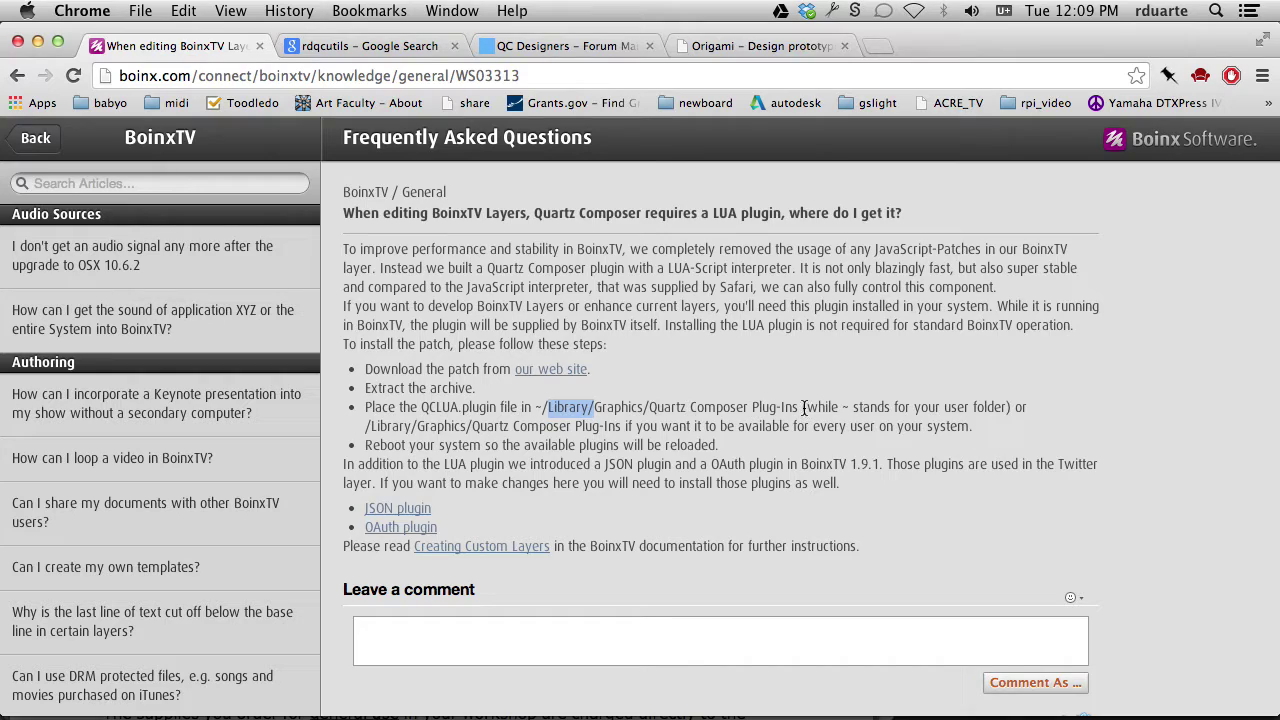
pyautogui.moveTo(800, 408); pyautogui.dragTo(649, 408)
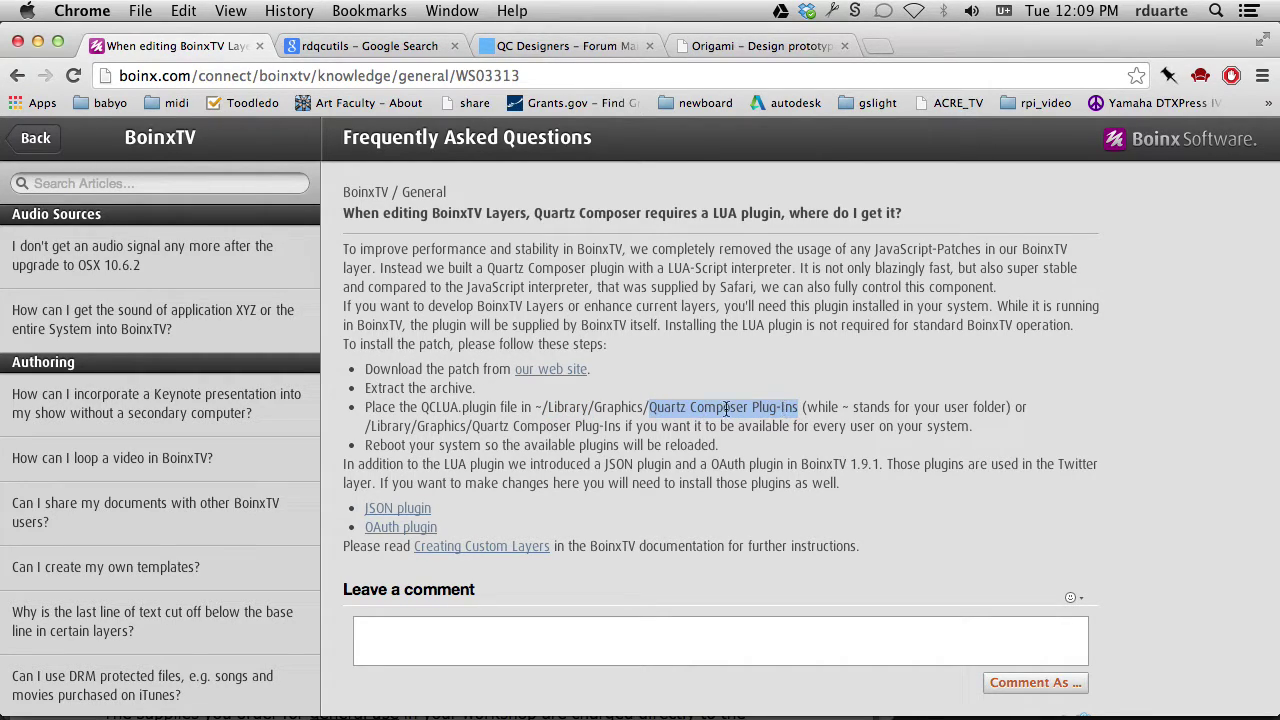
pyautogui.doubleClick(600, 410)
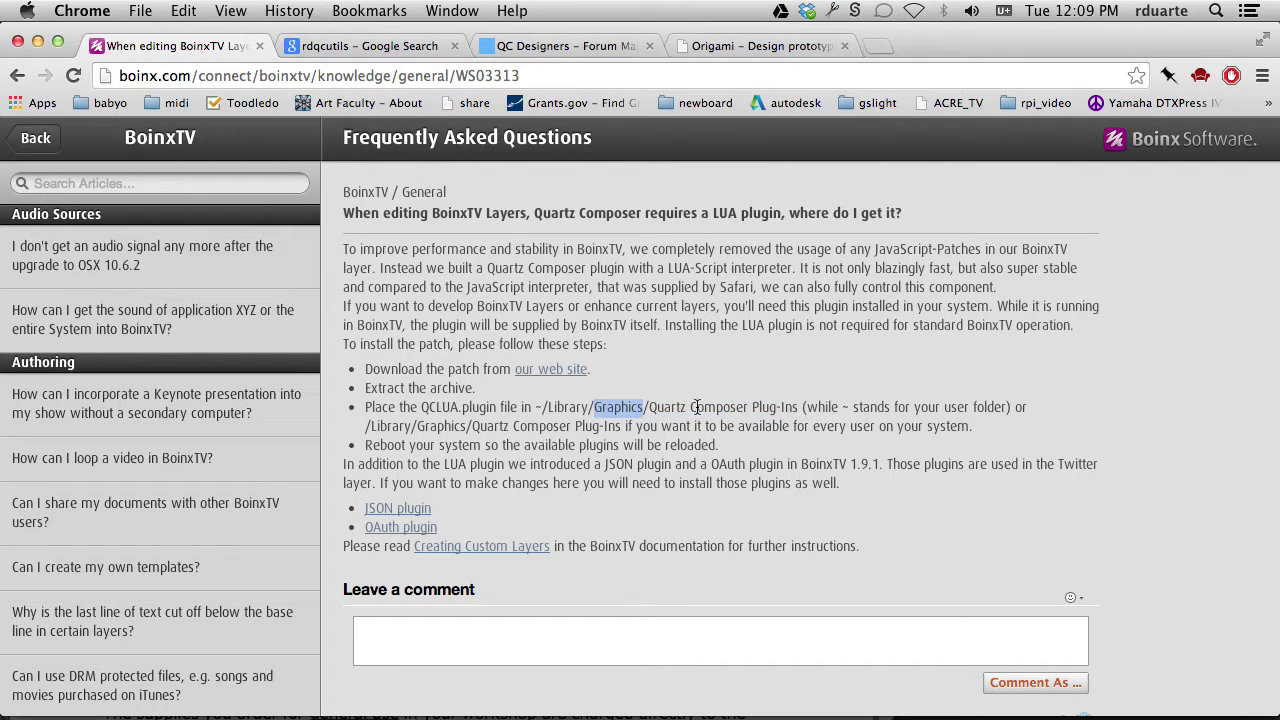
pyautogui.moveTo(620, 408); pyautogui.dragTo(773, 410)
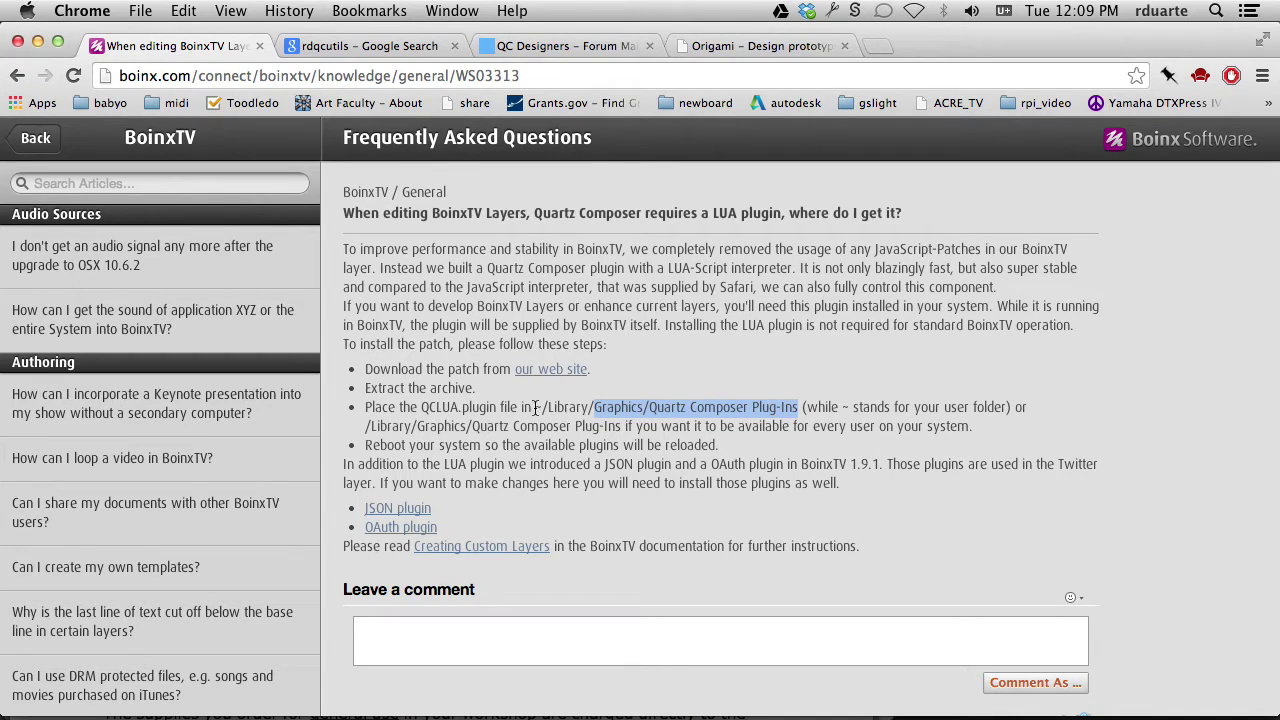
pyautogui.moveTo(536, 408); pyautogui.dragTo(792, 407)
pyautogui.moveTo(366, 426); pyautogui.dragTo(618, 428)
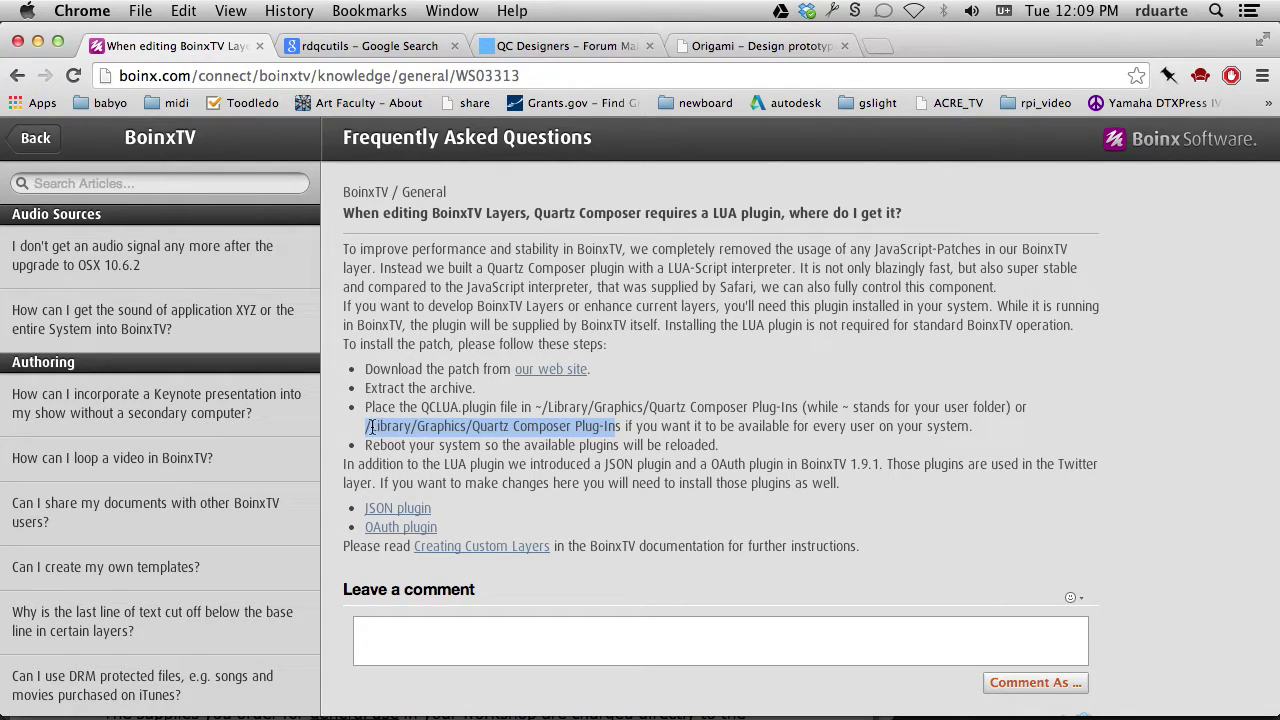
pyautogui.keyDown('shift'); pyautogui.click(621, 426); pyautogui.keyUp('shift')
pyautogui.click(621, 426)
pyautogui.moveTo(366, 426)
pyautogui.mouseDown()
pyautogui.moveTo(620, 426)
pyautogui.moveTo(367, 428)
pyautogui.mouseUp()
# Switch to Finder and close the Dropbox and home folder windows
pyautogui.press('super+Tab')
pyautogui.press('super+Tab')
pyautogui.press('super+Tab')
pyautogui.press('super+Tab')
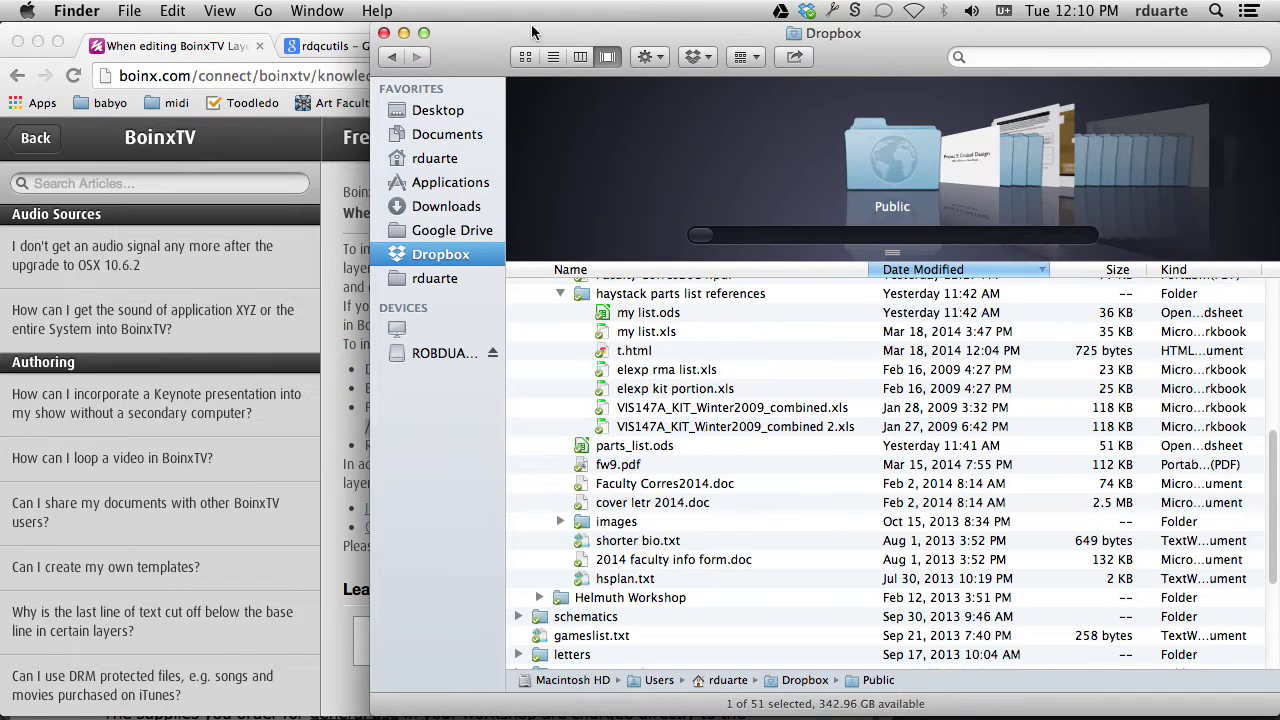
pyautogui.click(383, 33)
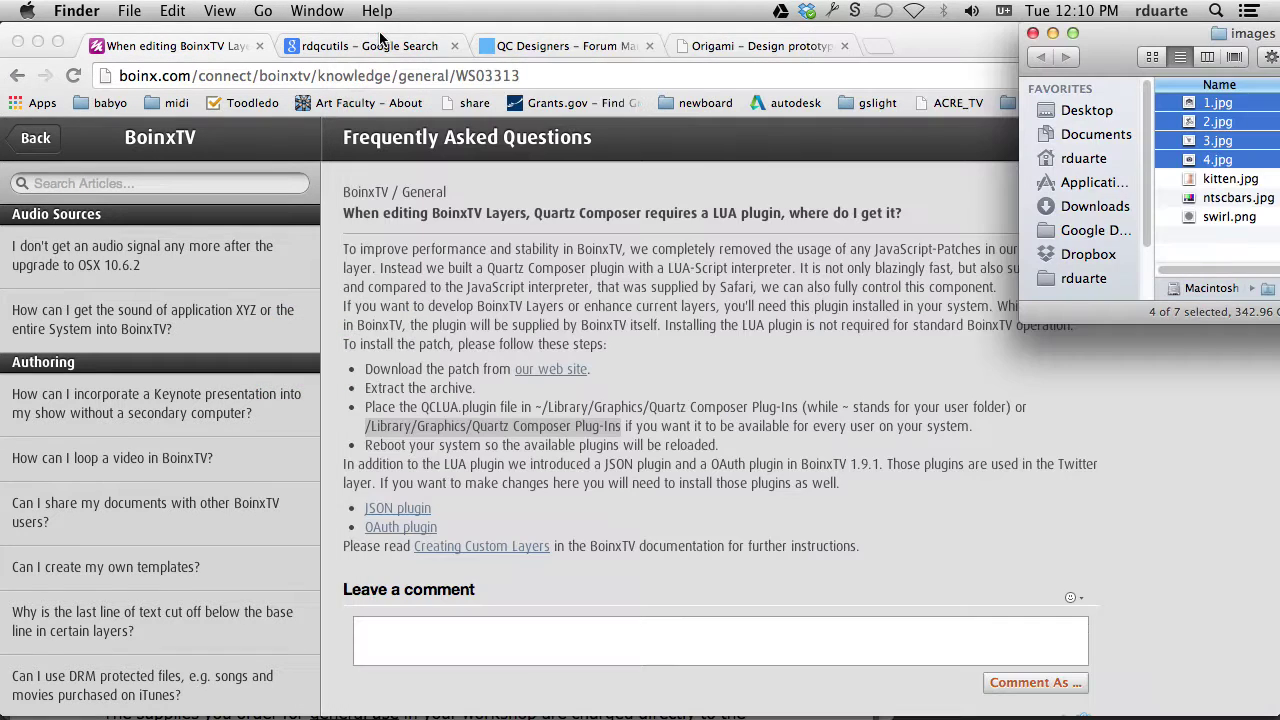
pyautogui.press('super+n')
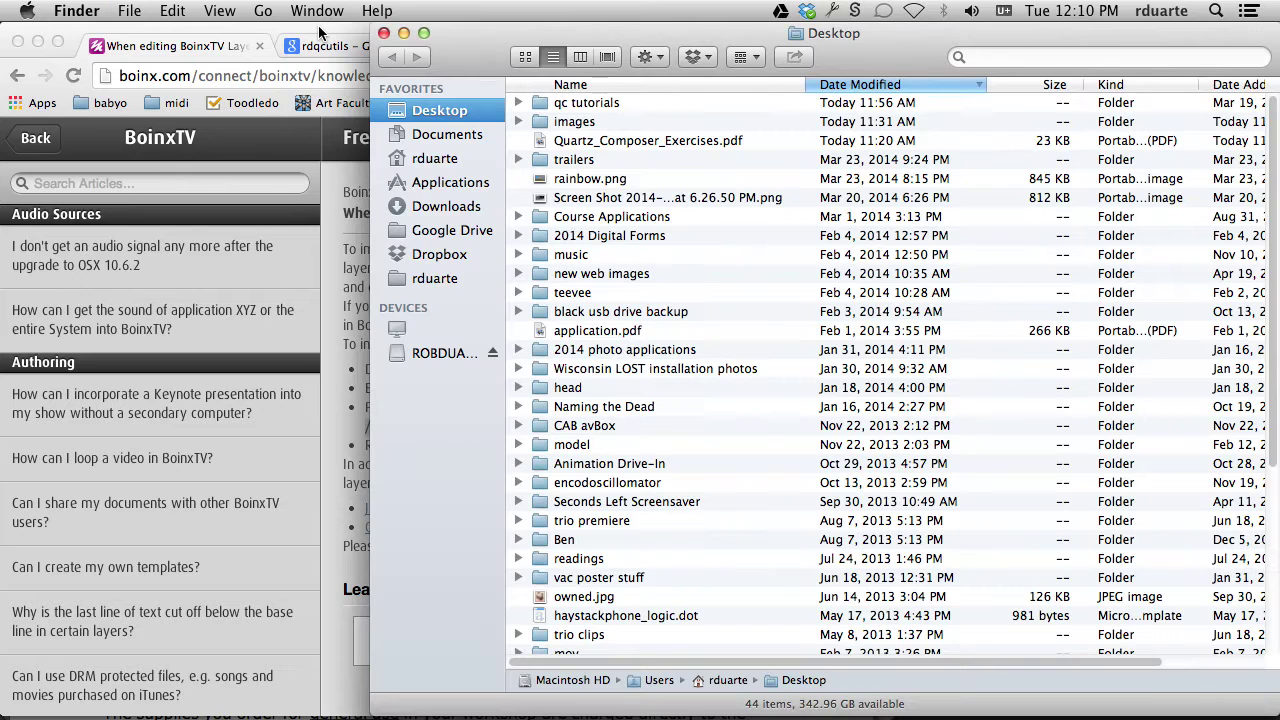
pyautogui.click(444, 162)
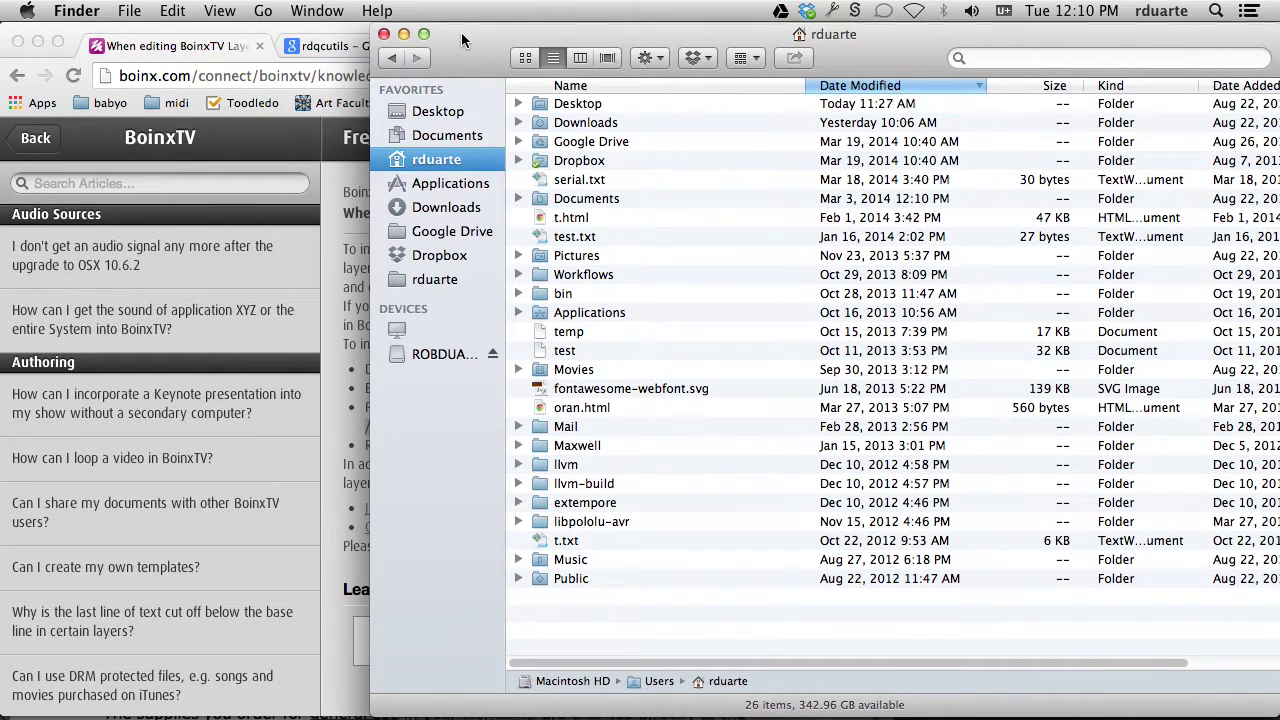
pyautogui.click(383, 34)
# Go to the hidden user Library folder and open its Graphics folder
pyautogui.click(264, 10)
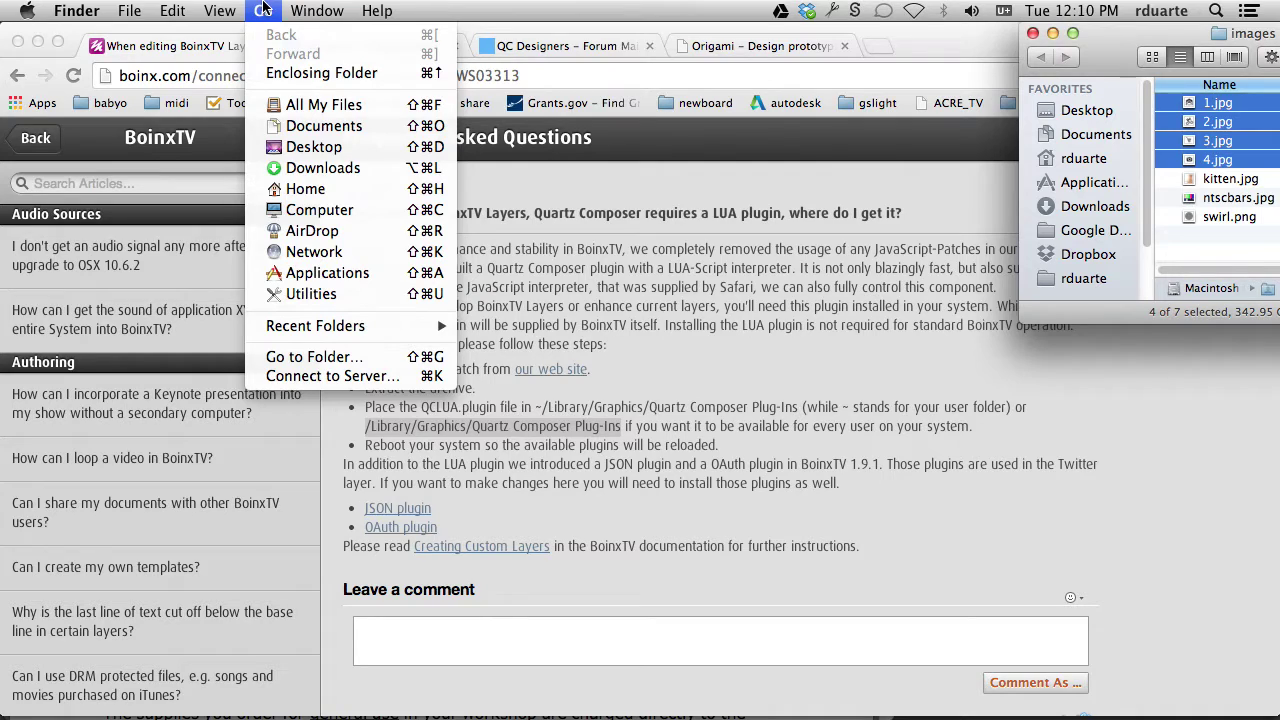
pyautogui.press('alt')
pyautogui.press('alt')
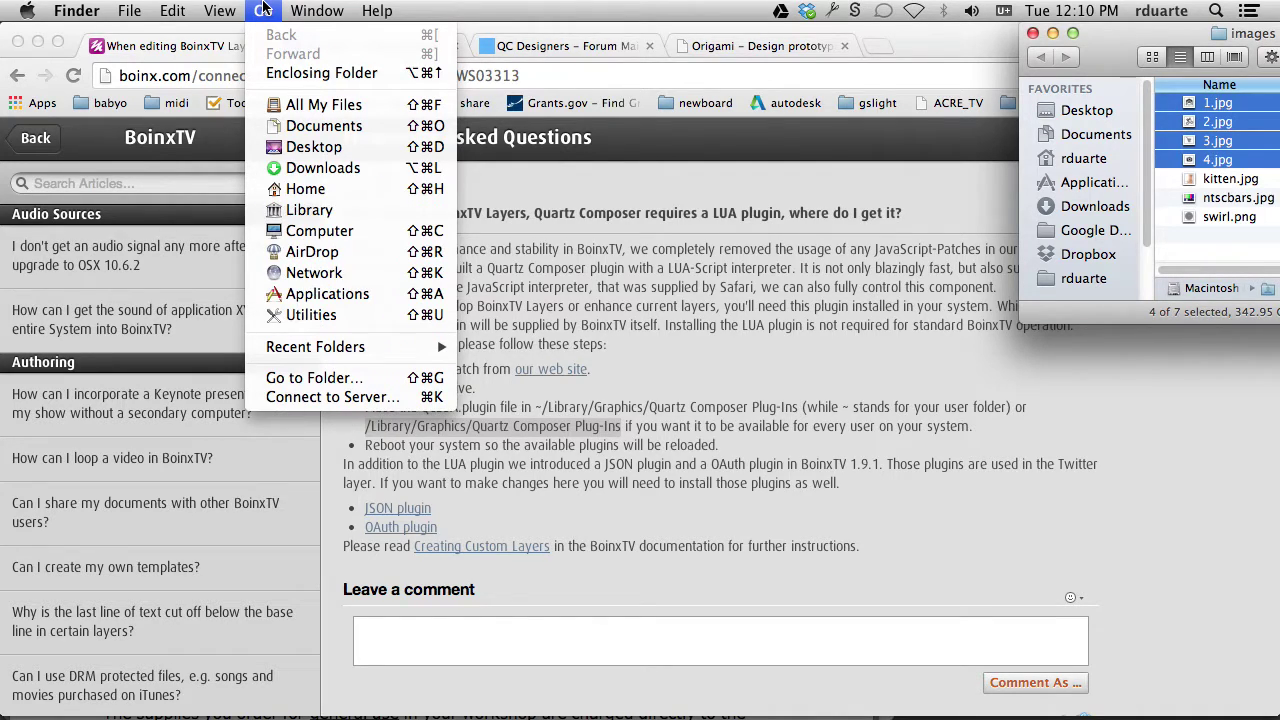
pyautogui.click(327, 210)
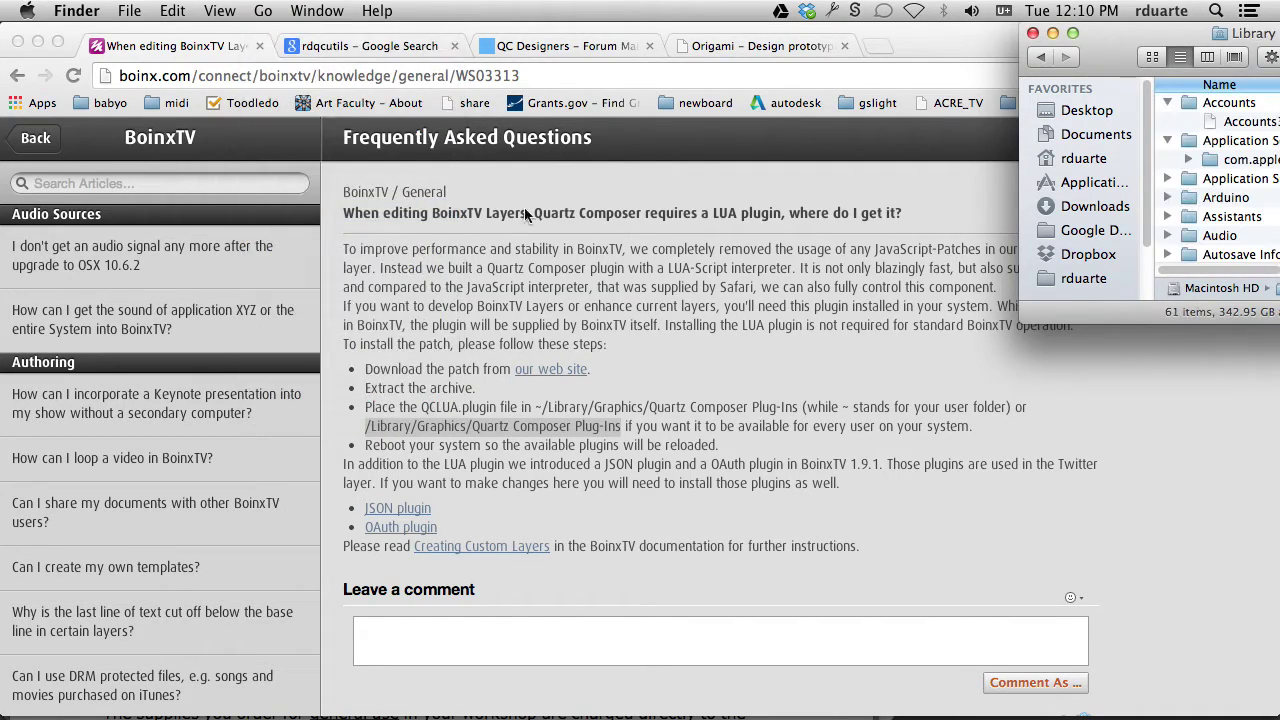
pyautogui.moveTo(1130, 33); pyautogui.dragTo(608, 57)
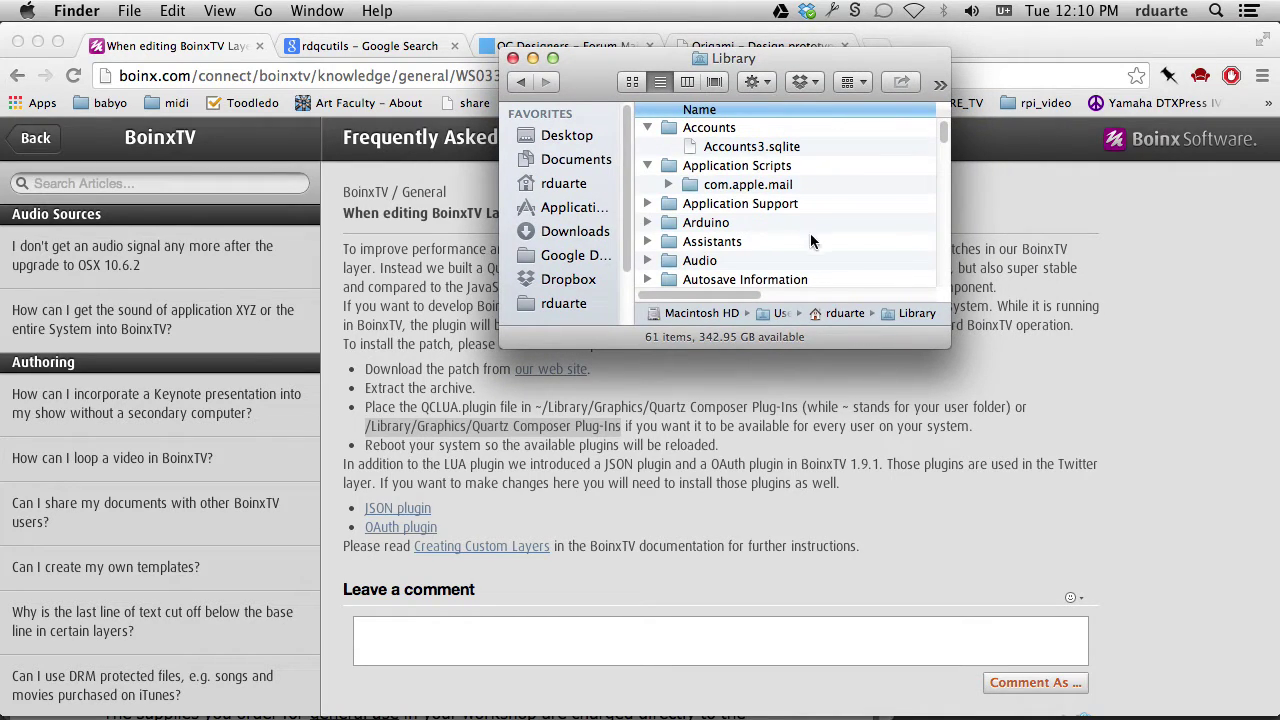
pyautogui.write('graphics')
pyautogui.doubleClick(735, 277)
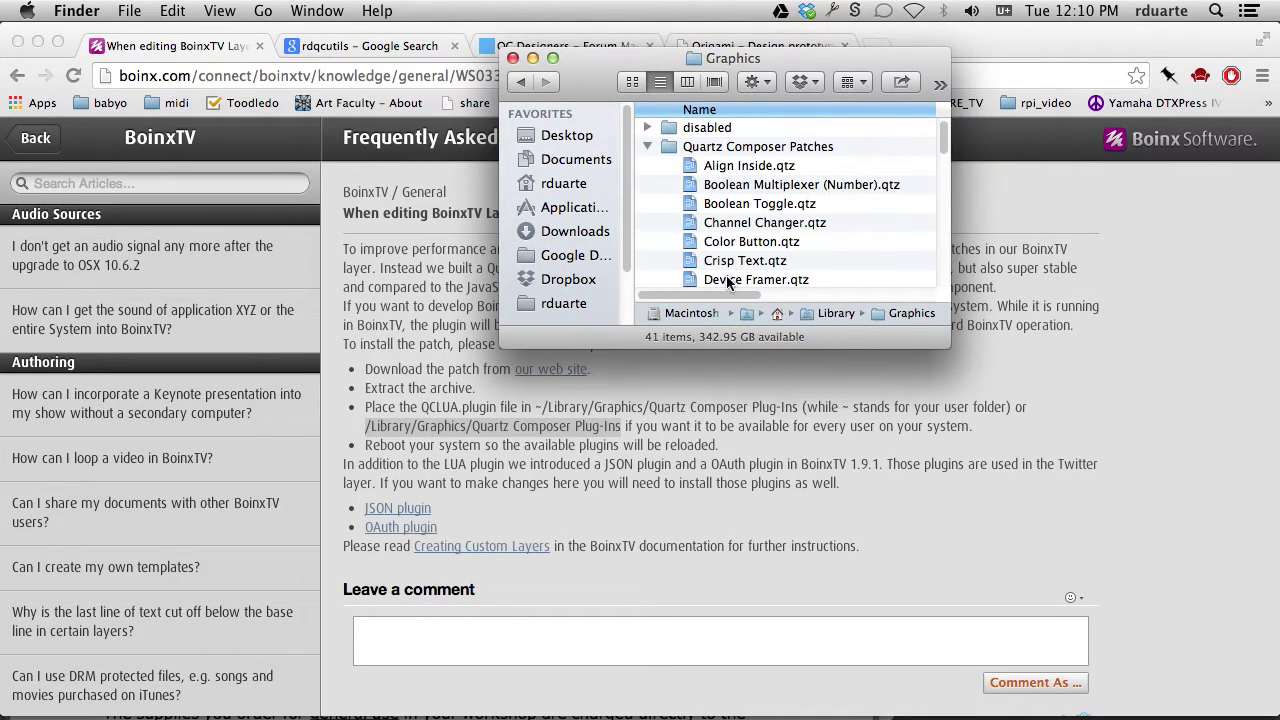
# Expand Quartz Composer Plug-Ins to confirm QCLUA.plugin is installed, then return to Chrome
pyautogui.click(647, 146)
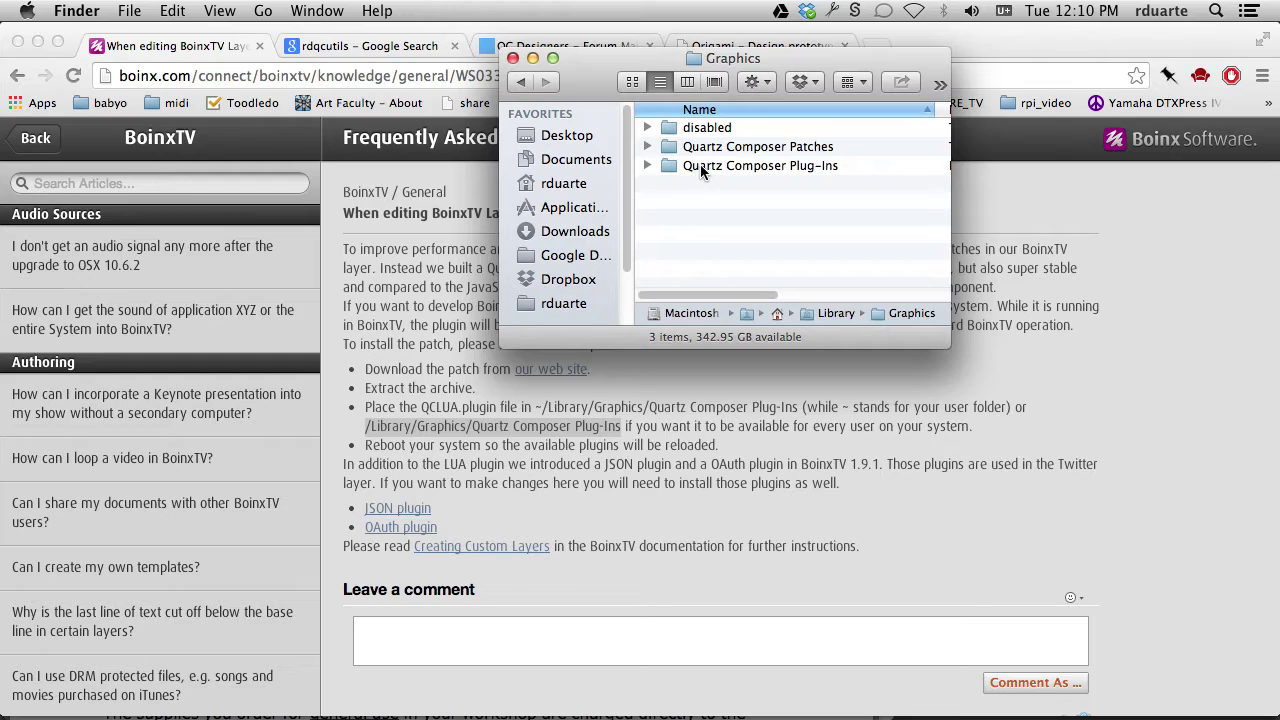
pyautogui.click(668, 166)
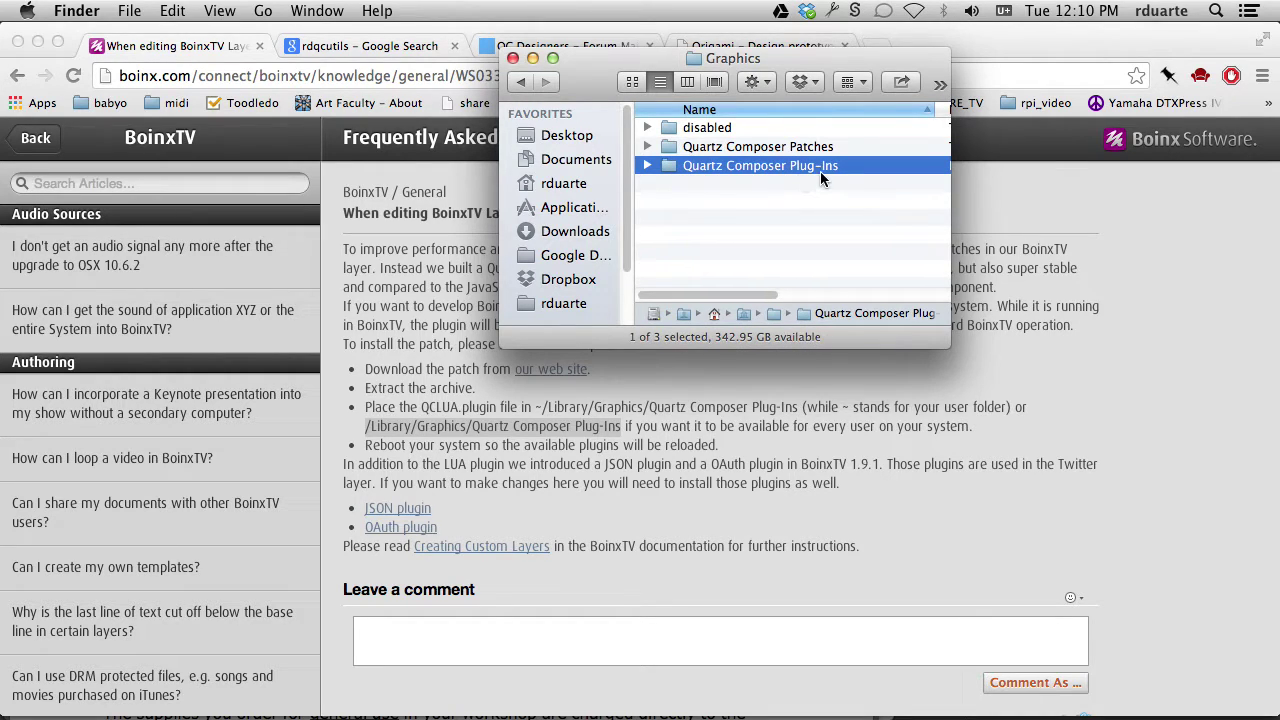
pyautogui.click(705, 147)
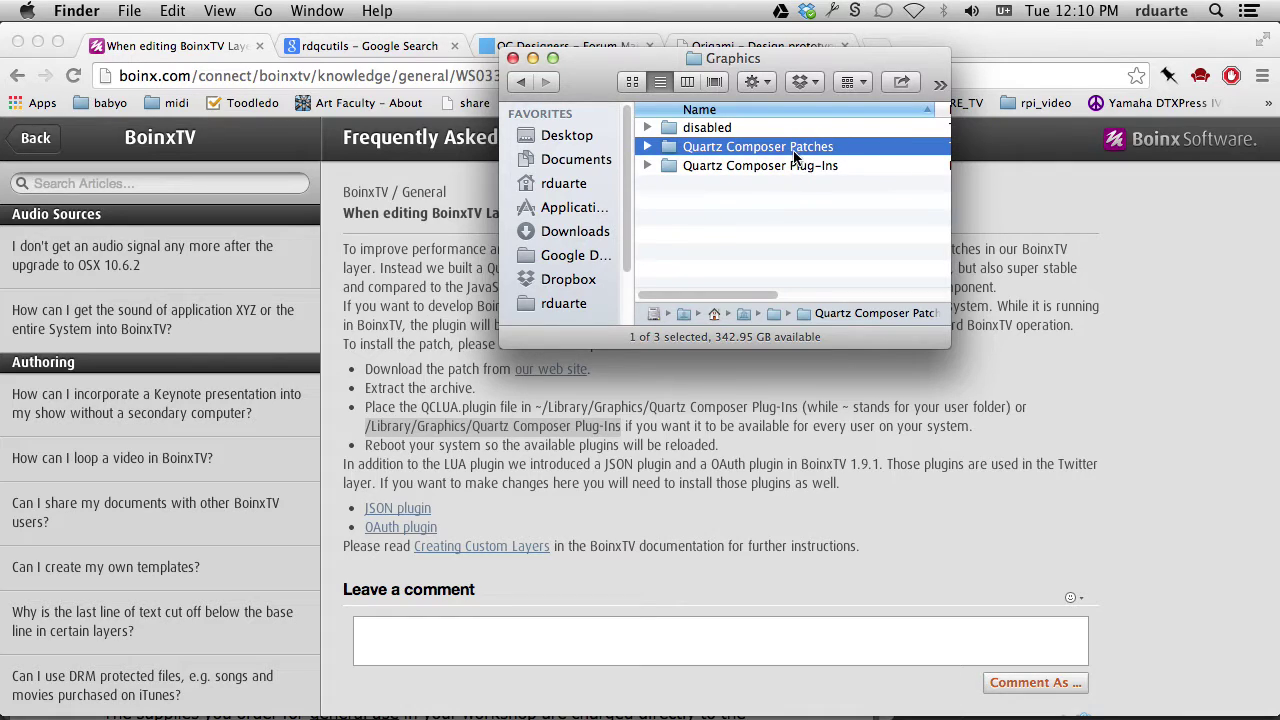
pyautogui.click(729, 177)
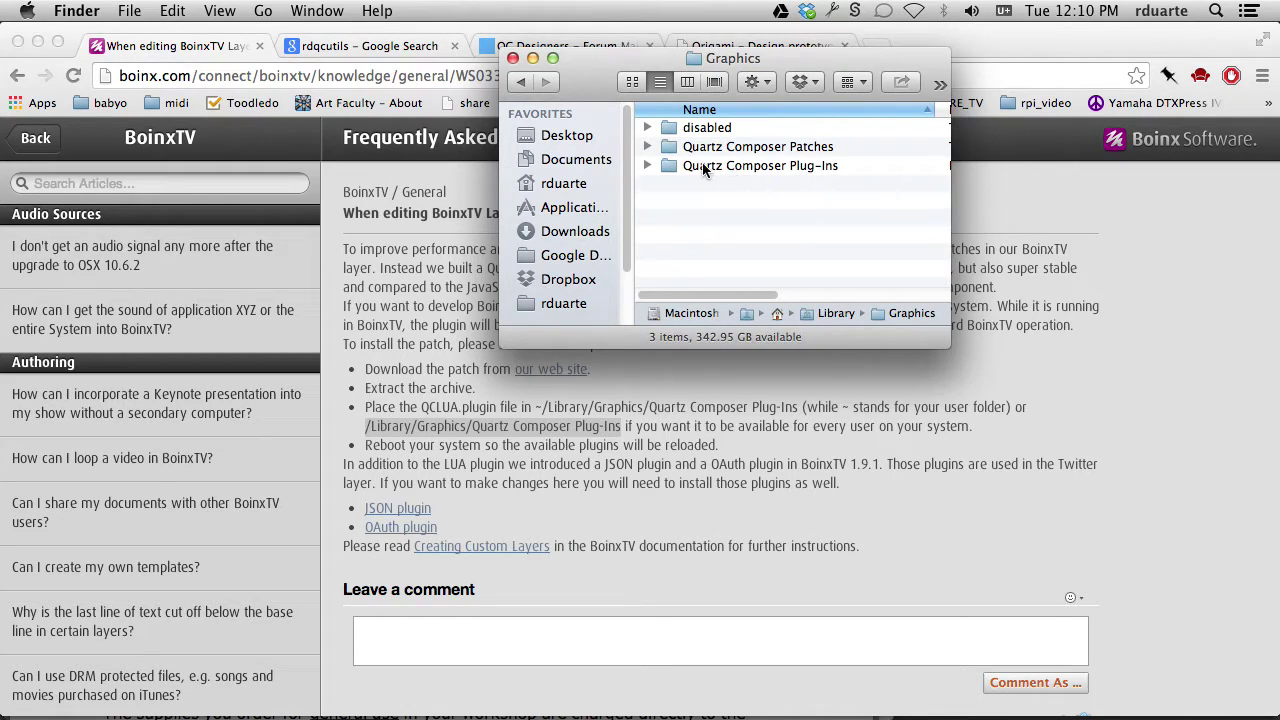
pyautogui.click(703, 165)
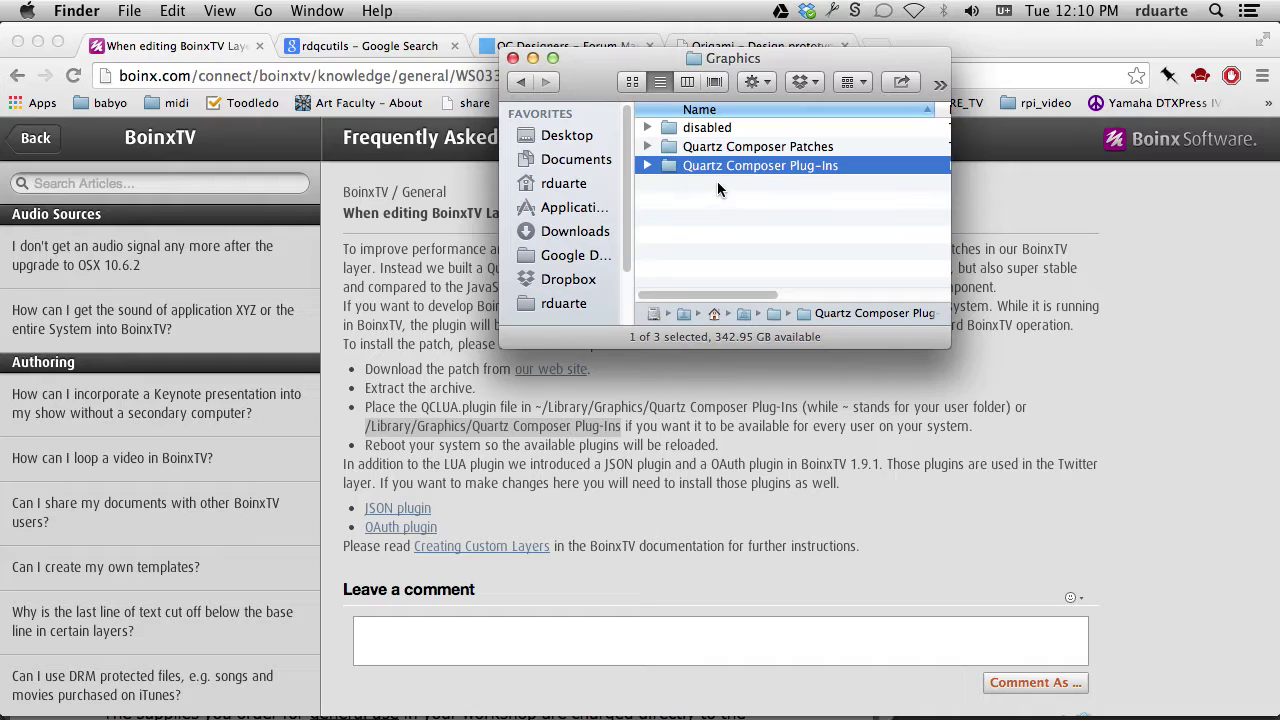
pyautogui.click(647, 165)
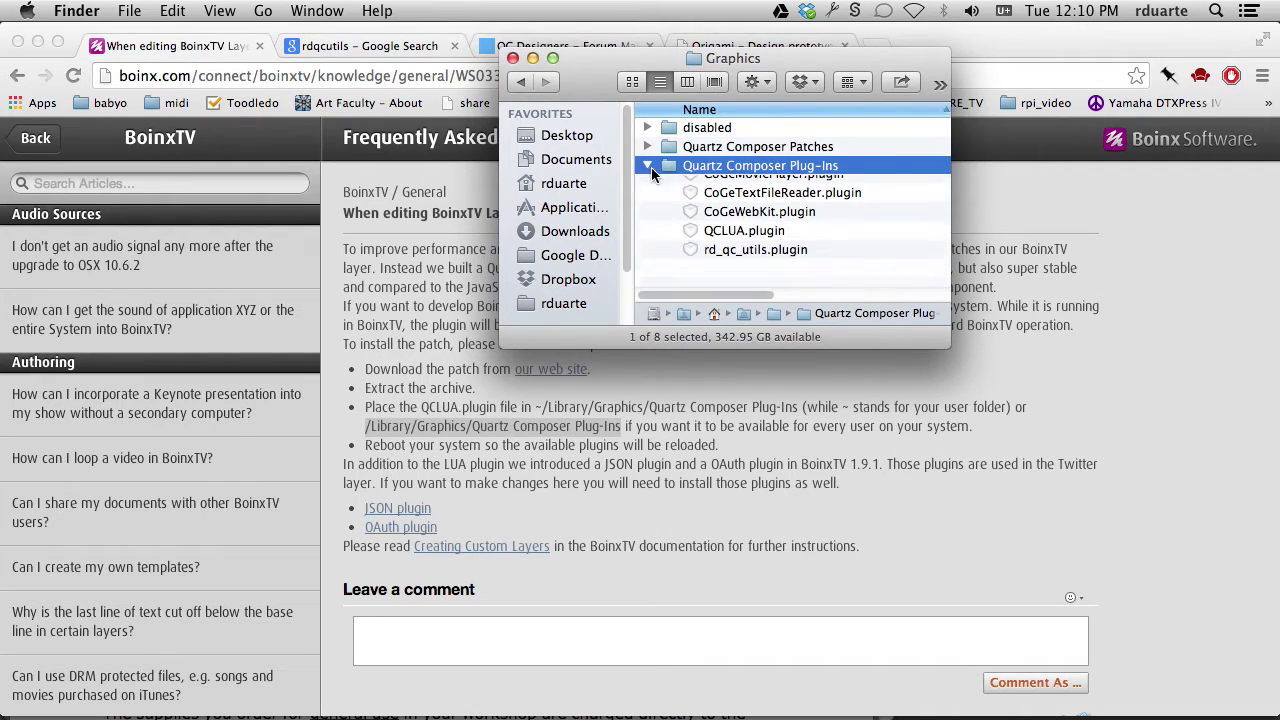
pyautogui.click(727, 247)
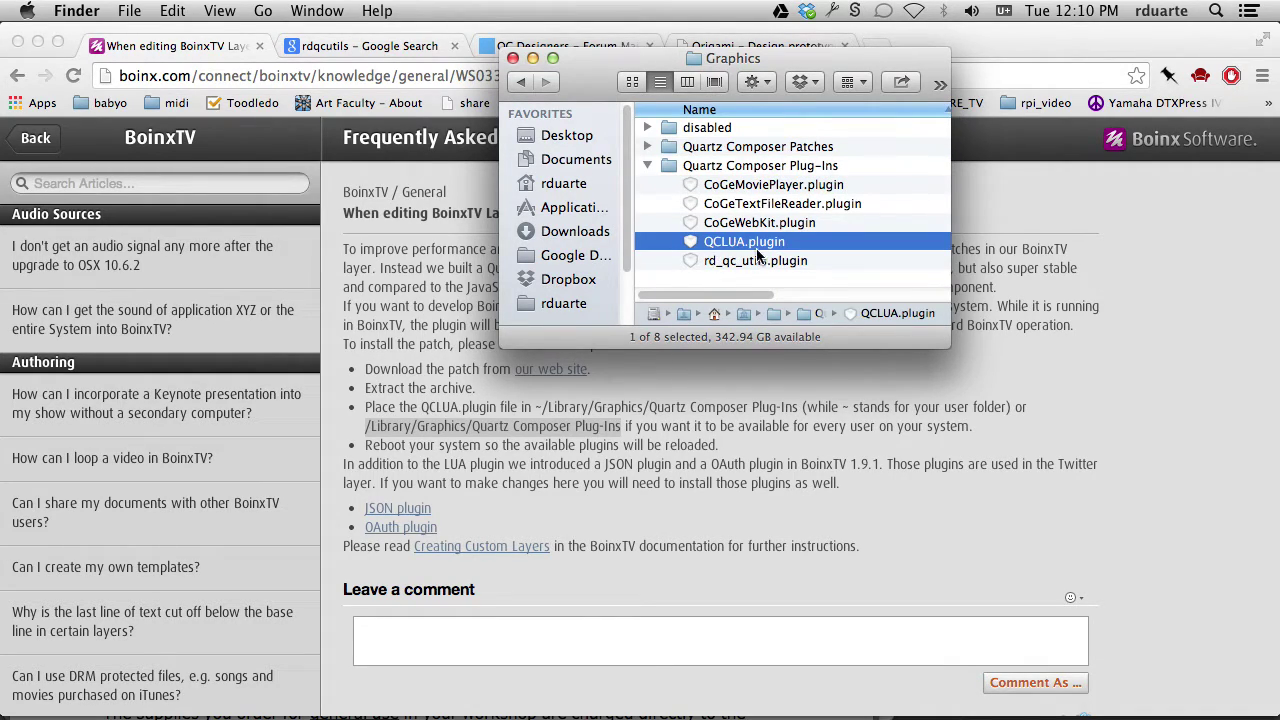
pyautogui.click(512, 58)
pyautogui.click(463, 163)
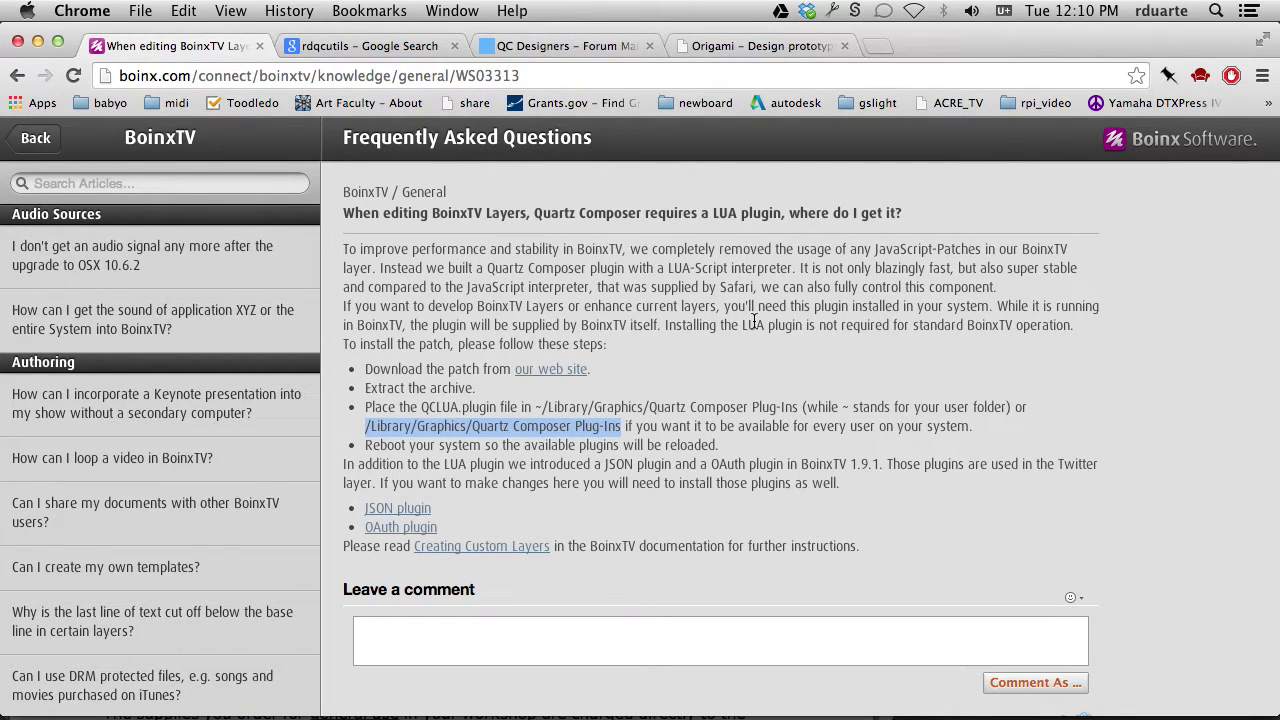
# Close the FAQ tab and check the rdqcutils page's Library/Graphics/Quartz Composer install path
pyautogui.press('super+w')
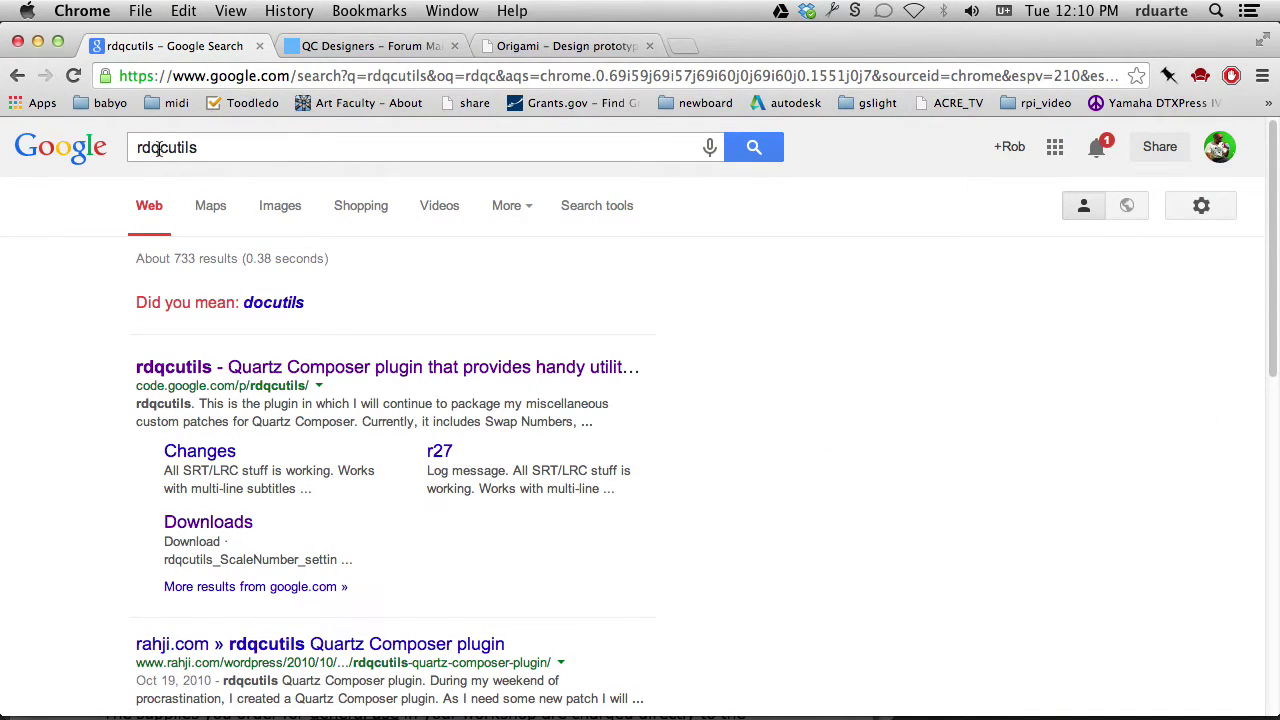
pyautogui.click(322, 368)
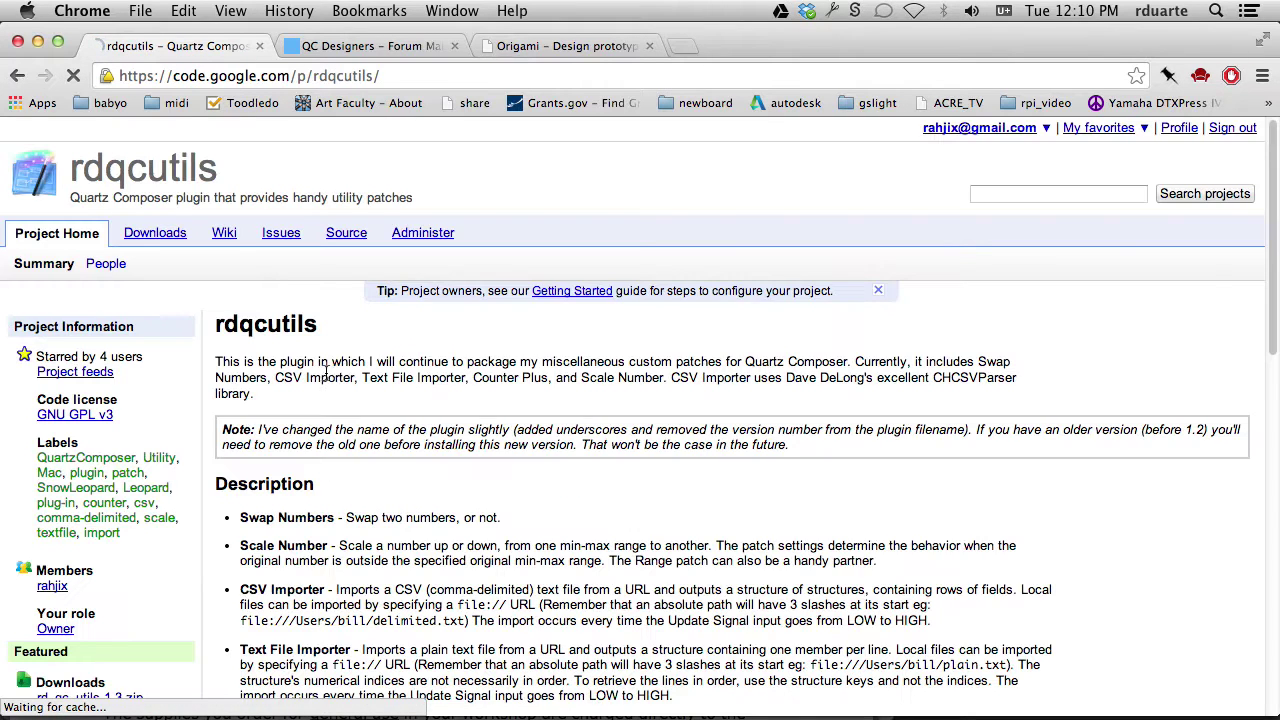
pyautogui.scroll(-15, 325, 372)
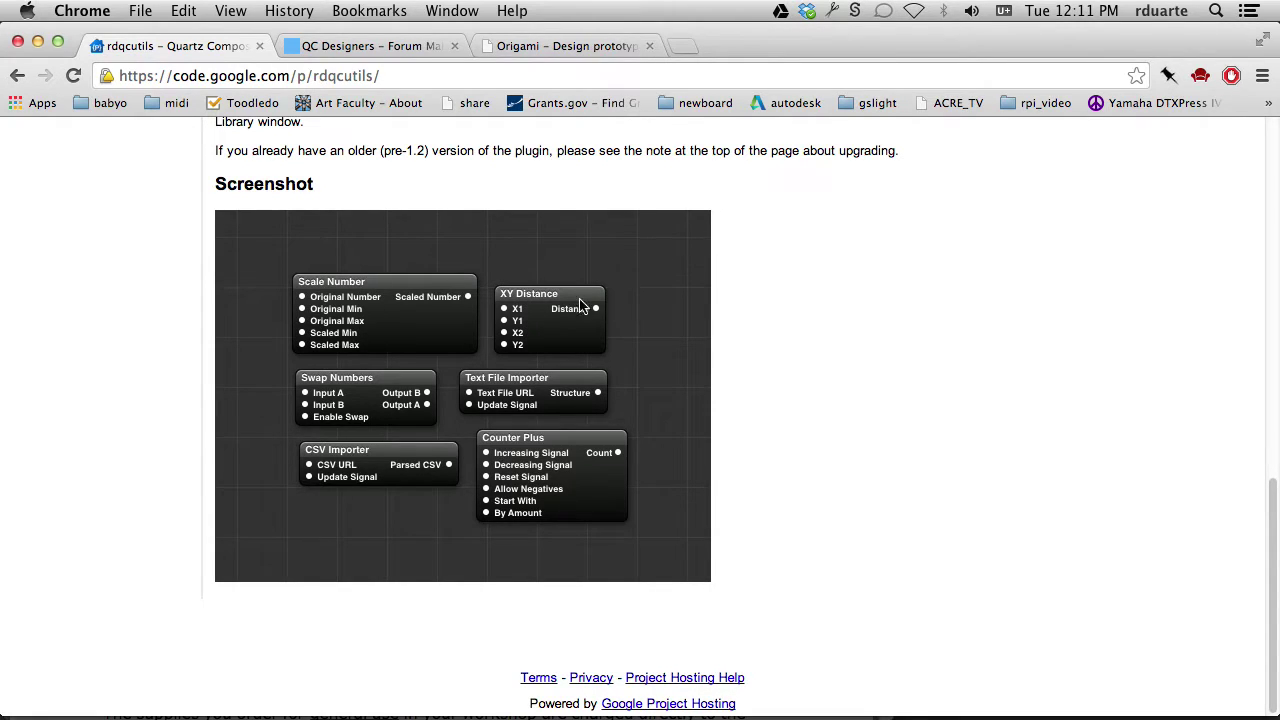
pyautogui.scroll(5, 561, 316)
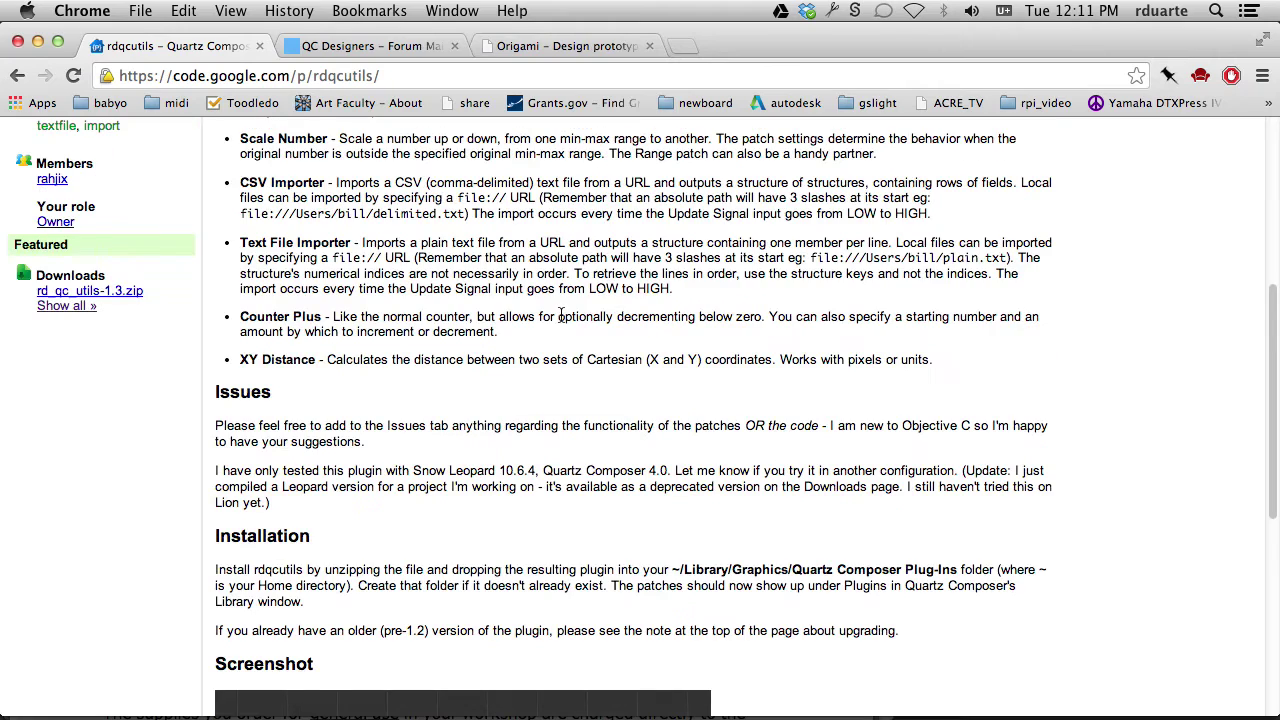
pyautogui.scroll(4, 560, 316)
pyautogui.scroll(-2, 560, 316)
pyautogui.scroll(1, 560, 316)
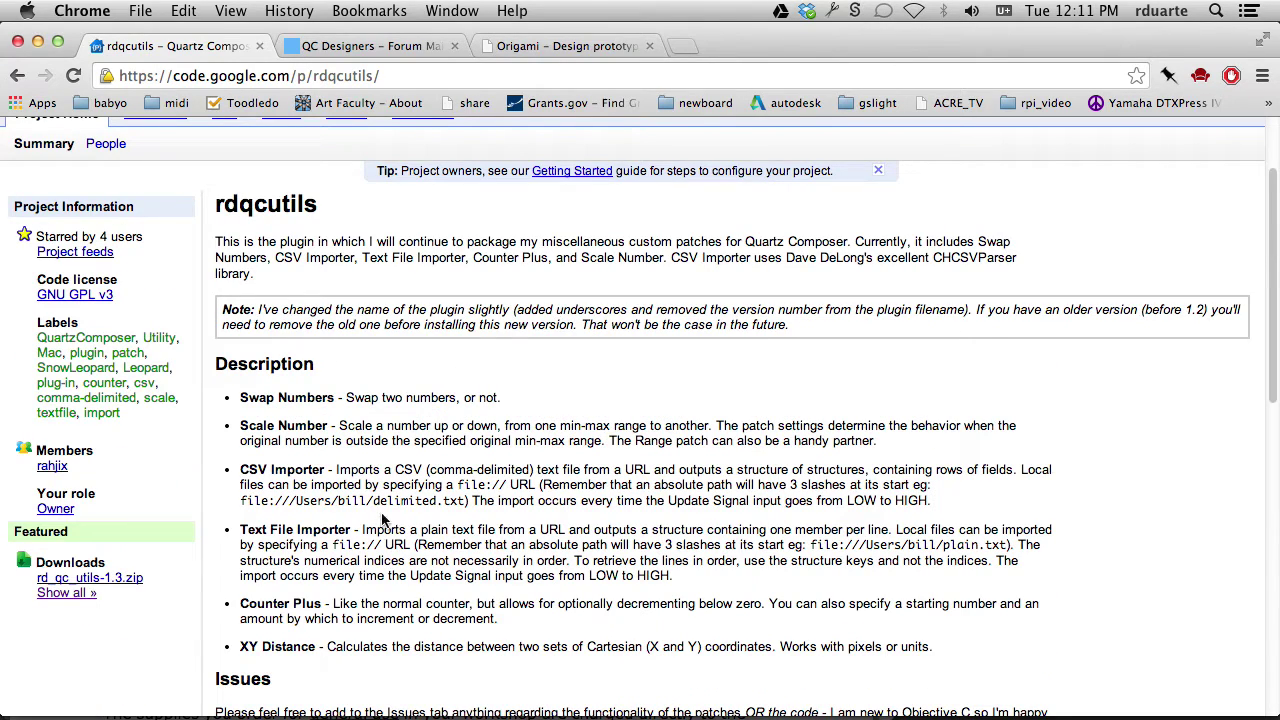
pyautogui.scroll(-1, 385, 388)
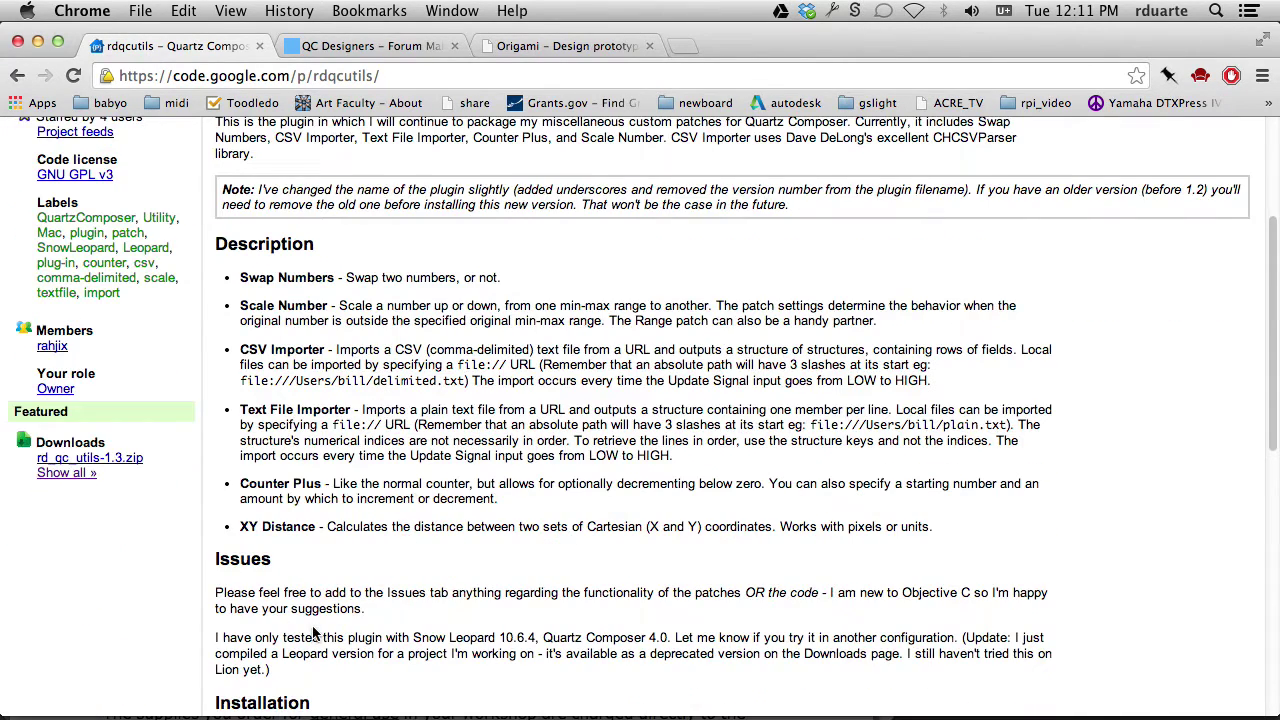
pyautogui.scroll(-3, 313, 632)
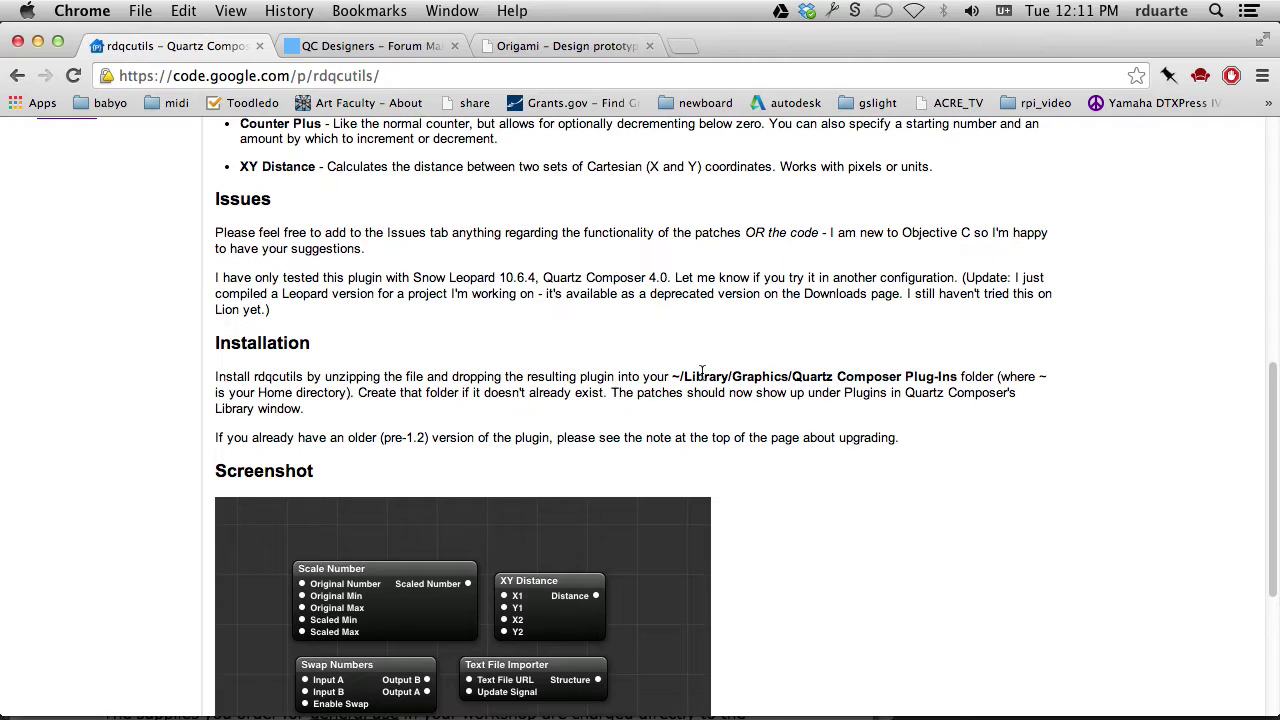
pyautogui.moveTo(685, 376); pyautogui.dragTo(908, 376)
pyautogui.press('super+w')
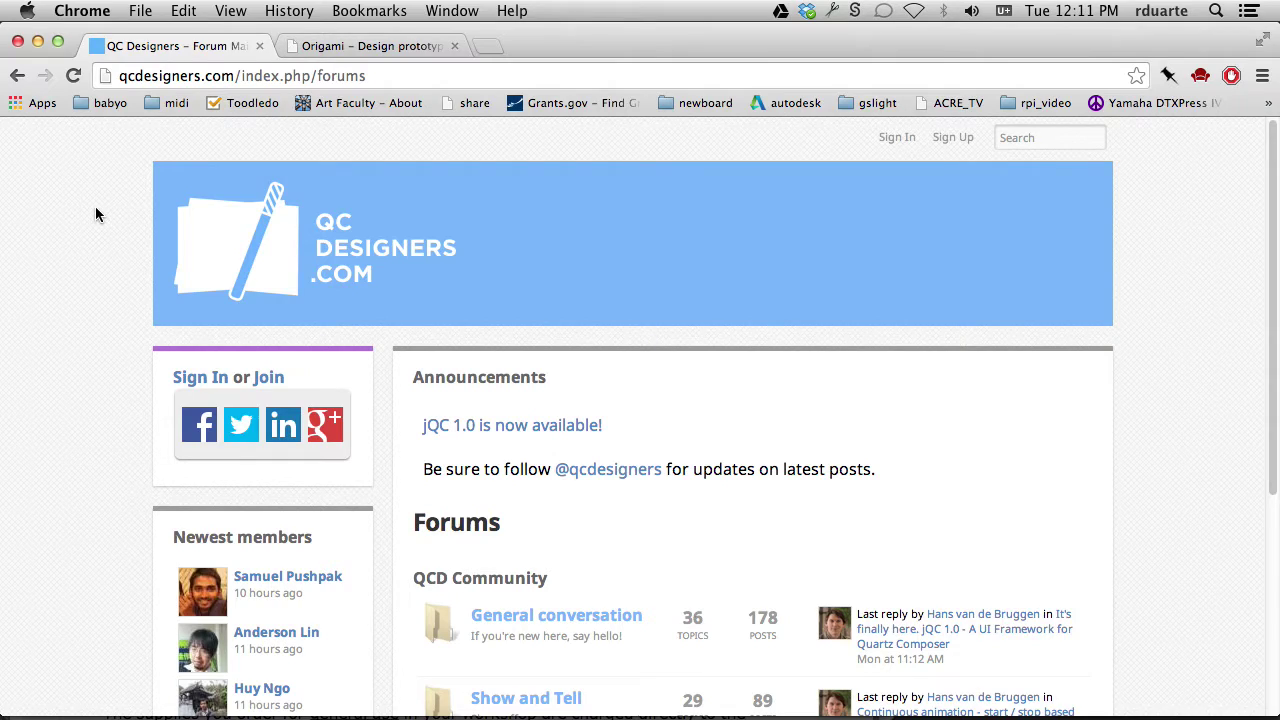
pyautogui.scroll(-3, 95, 214)
pyautogui.scroll(3, 95, 214)
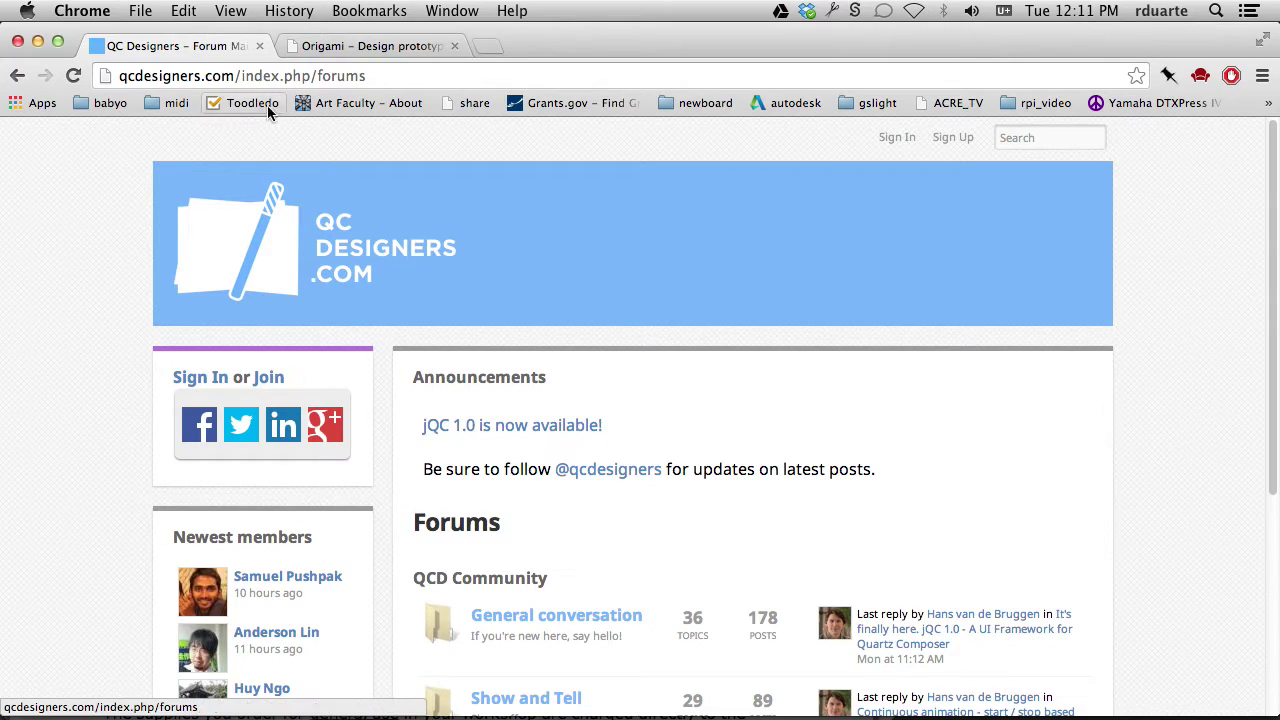
pyautogui.click(481, 429)
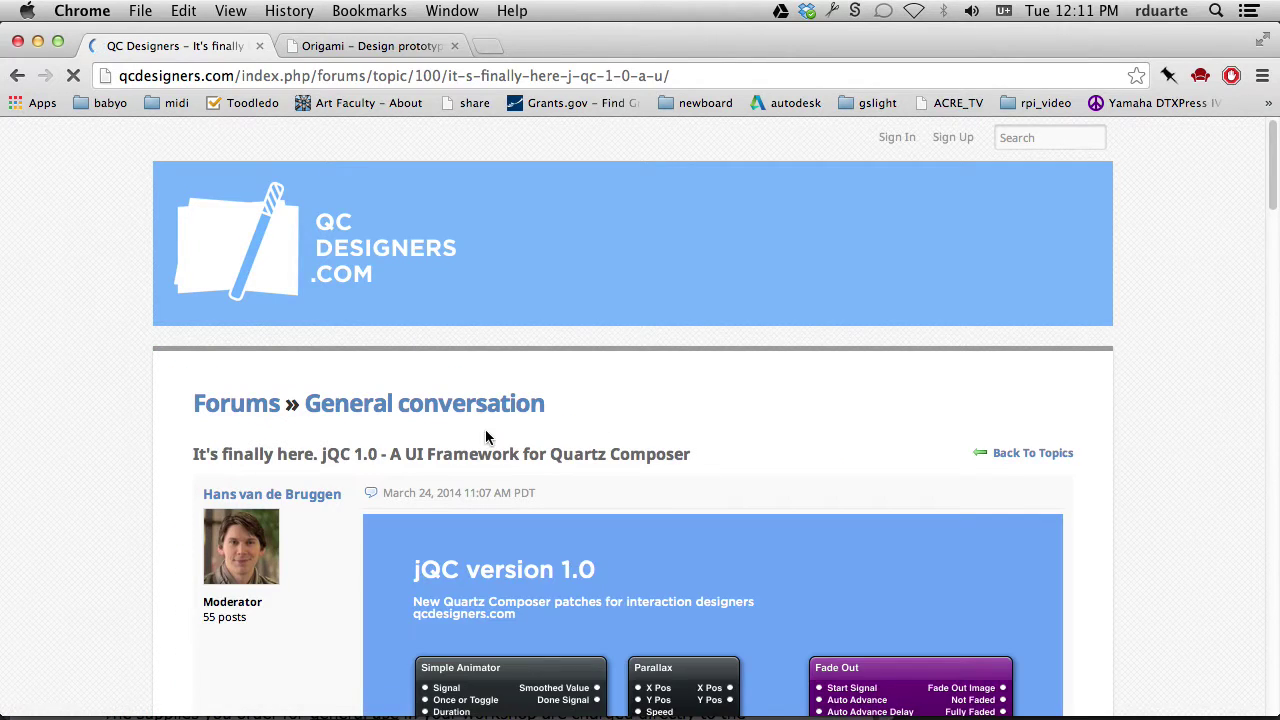
# Scroll through the jQC 1.0 post's patch diagrams and release notes, then close the QC Designers tab
pyautogui.scroll(-5, 517, 477)
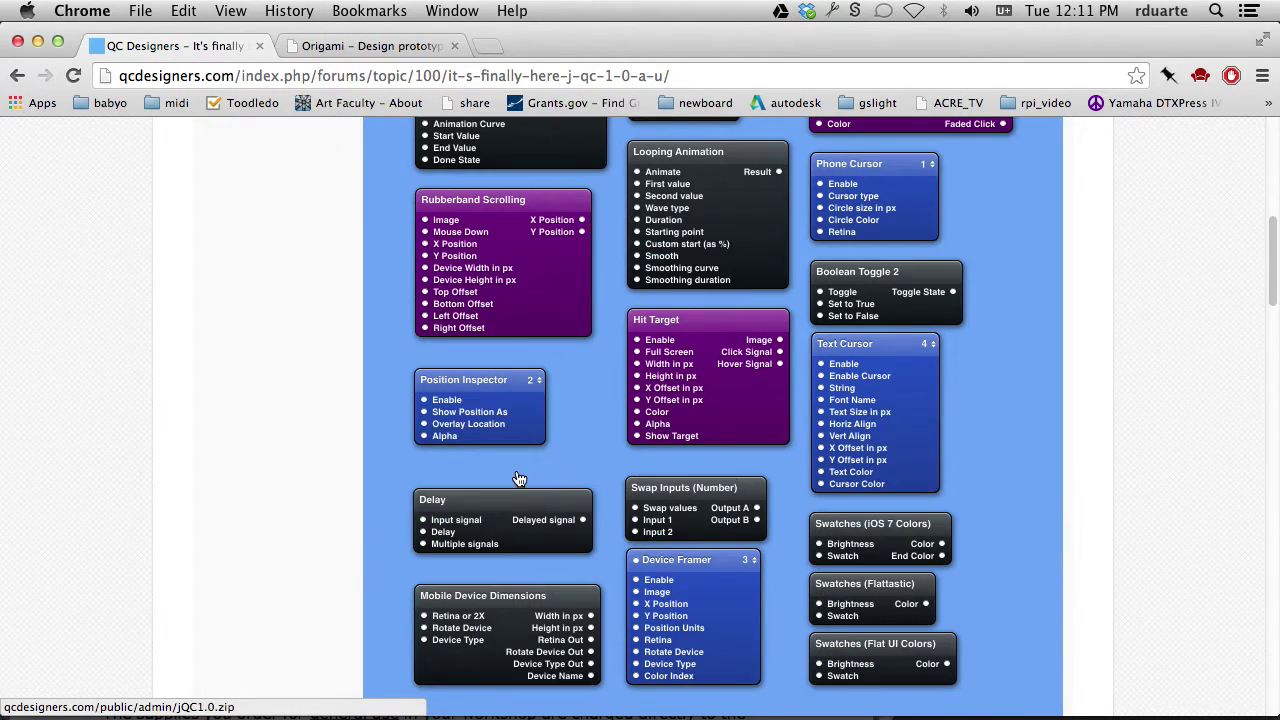
pyautogui.scroll(-4, 518, 478)
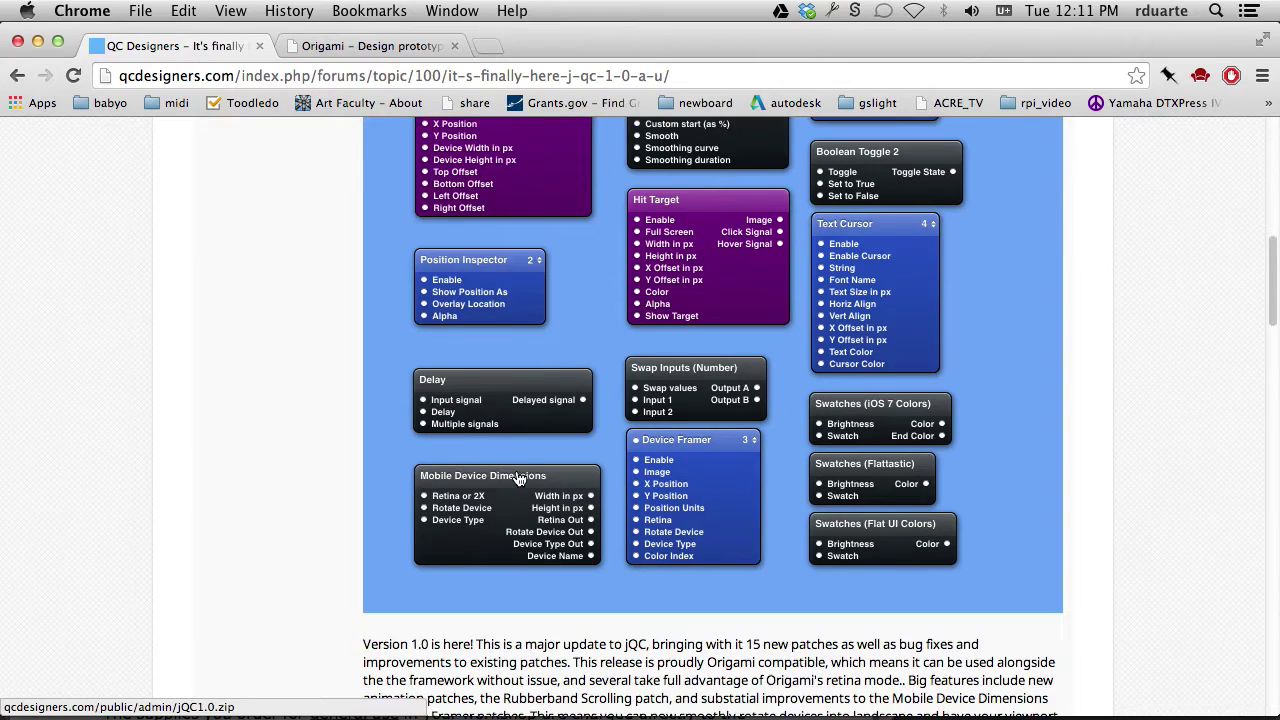
pyautogui.scroll(7, 519, 479)
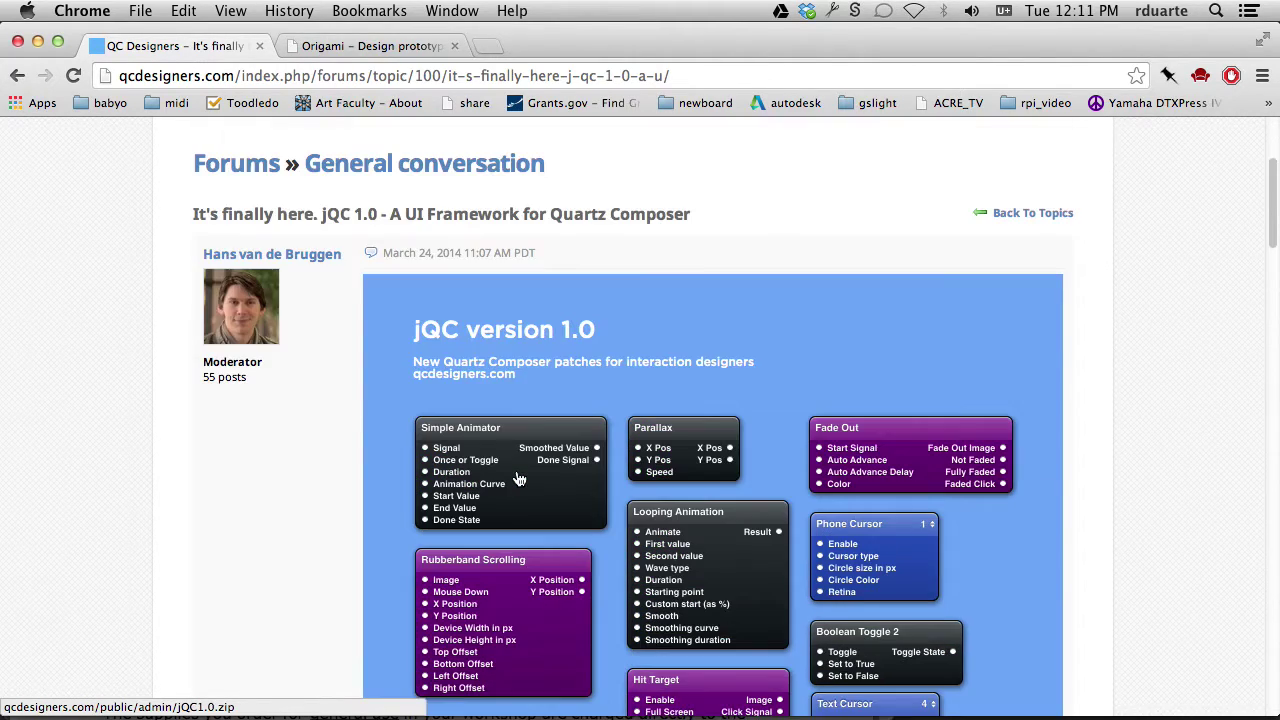
pyautogui.scroll(-1, 519, 480)
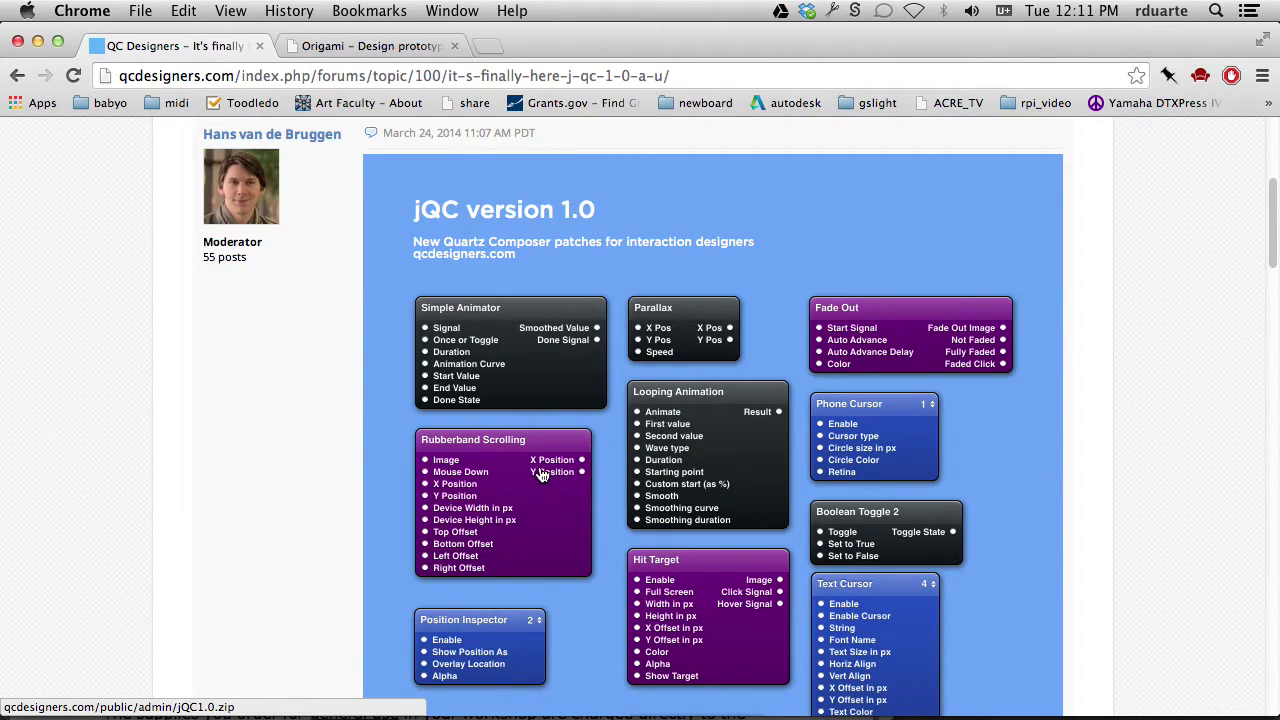
pyautogui.scroll(-1, 541, 476)
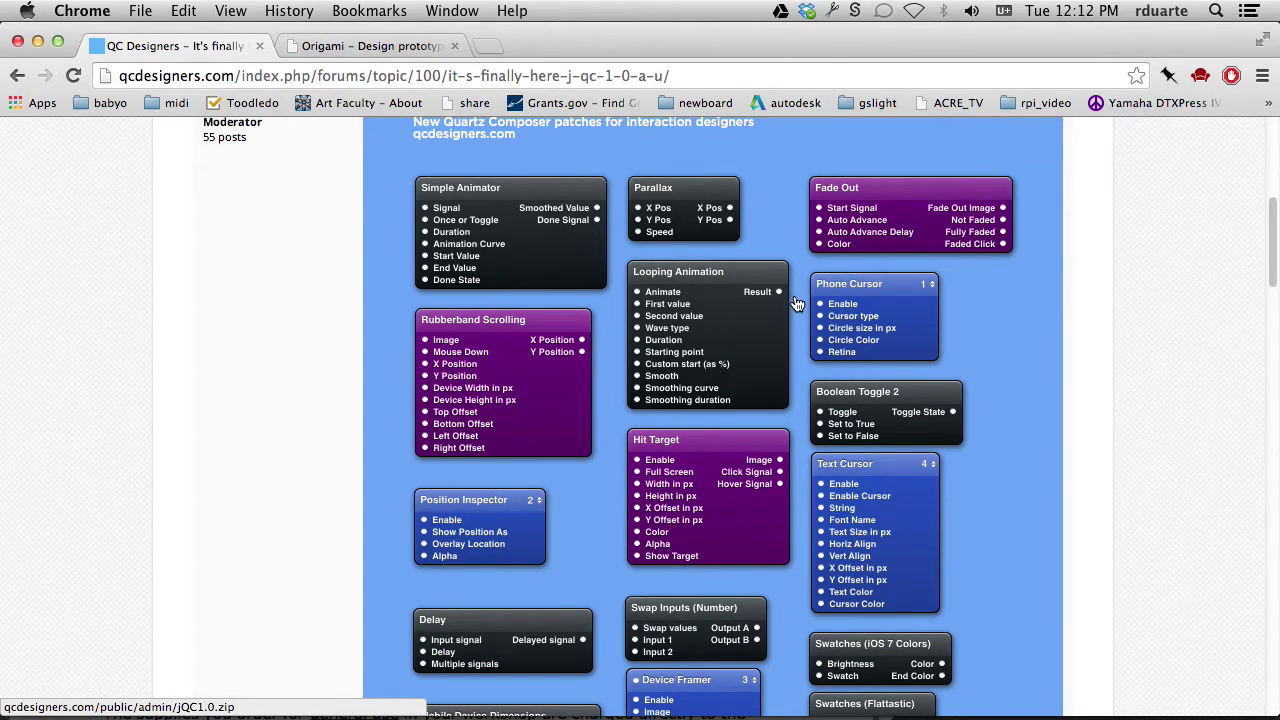
pyautogui.scroll(1, 793, 310)
pyautogui.scroll(1, 791, 313)
pyautogui.scroll(-1, 791, 313)
pyautogui.scroll(1, 791, 313)
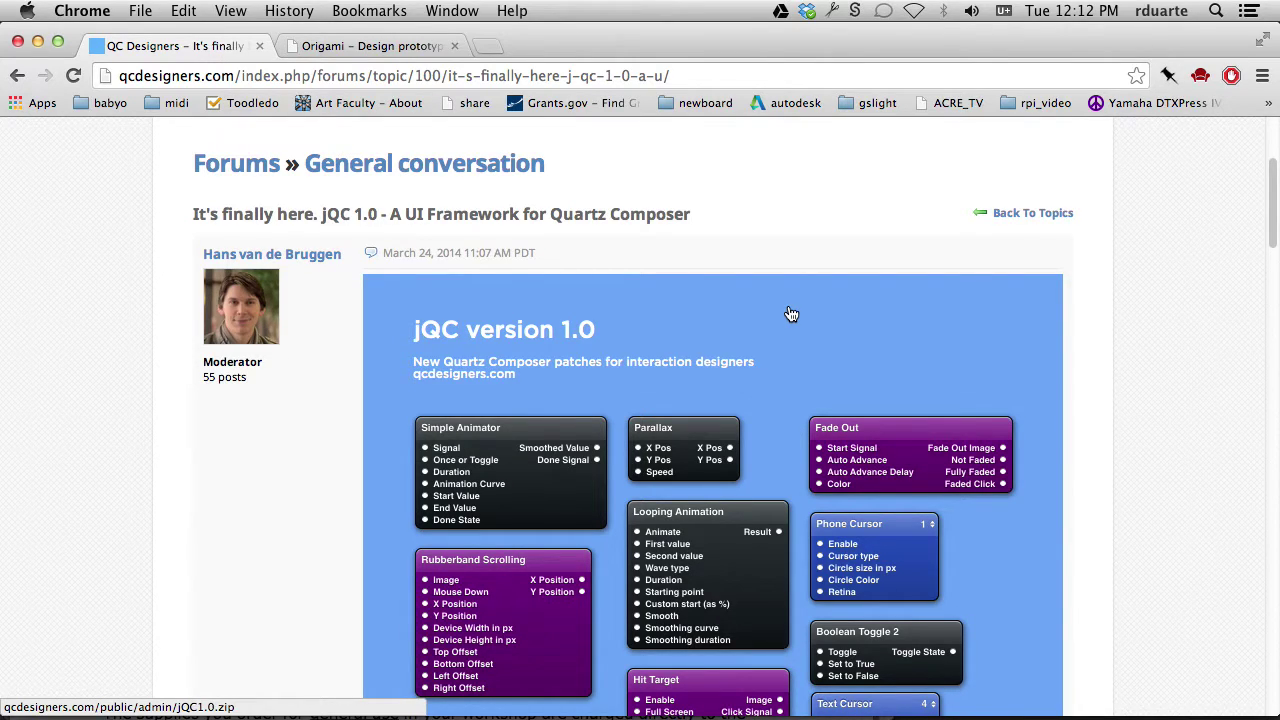
pyautogui.scroll(-1, 791, 313)
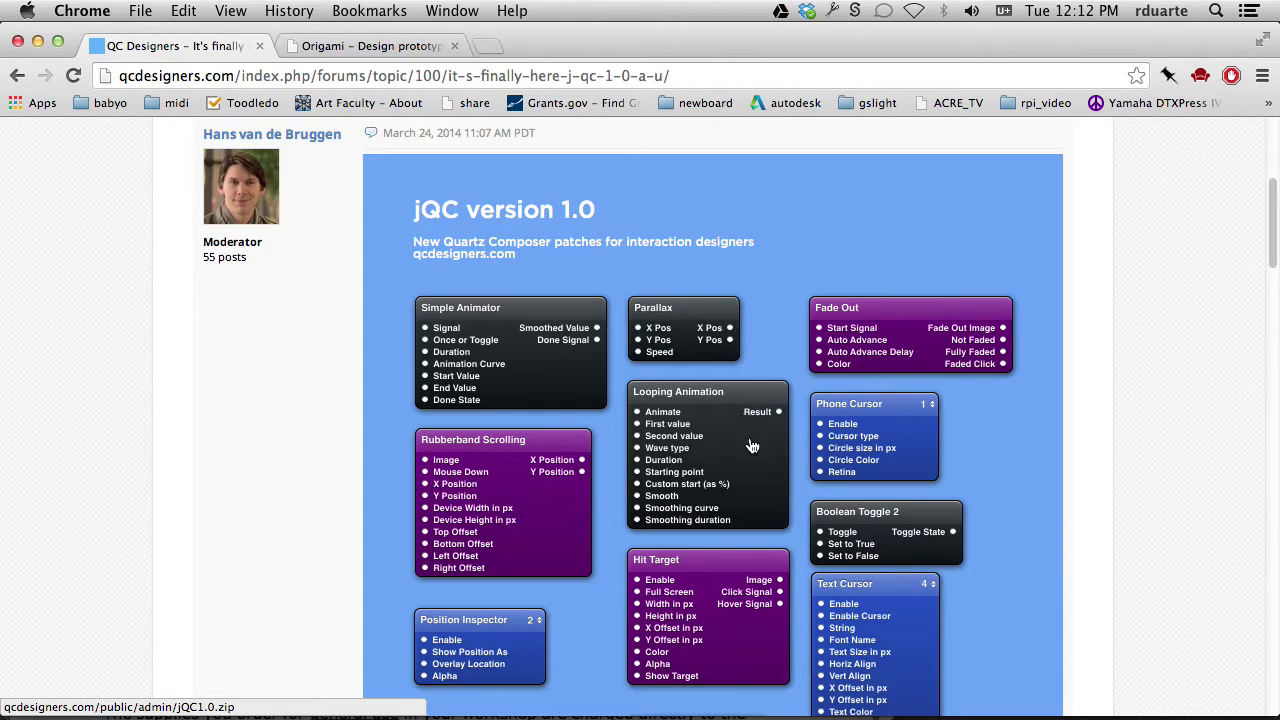
pyautogui.scroll(-1, 751, 446)
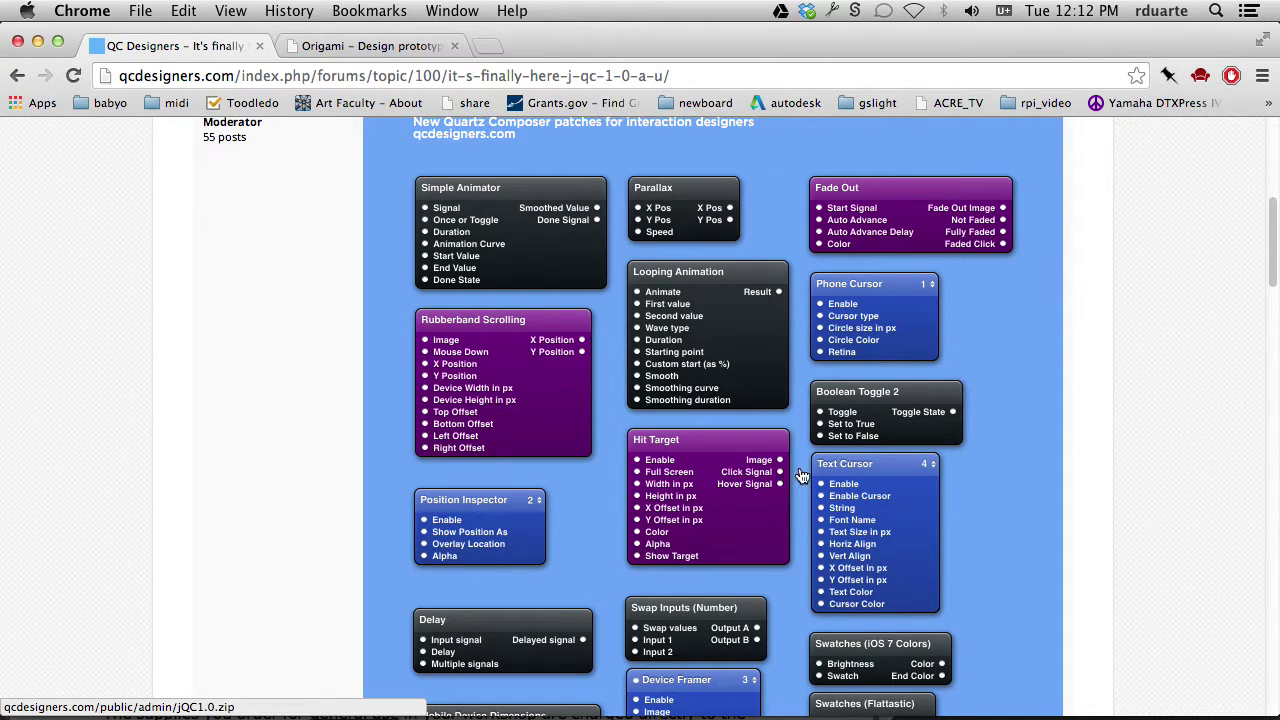
pyautogui.scroll(-3, 802, 476)
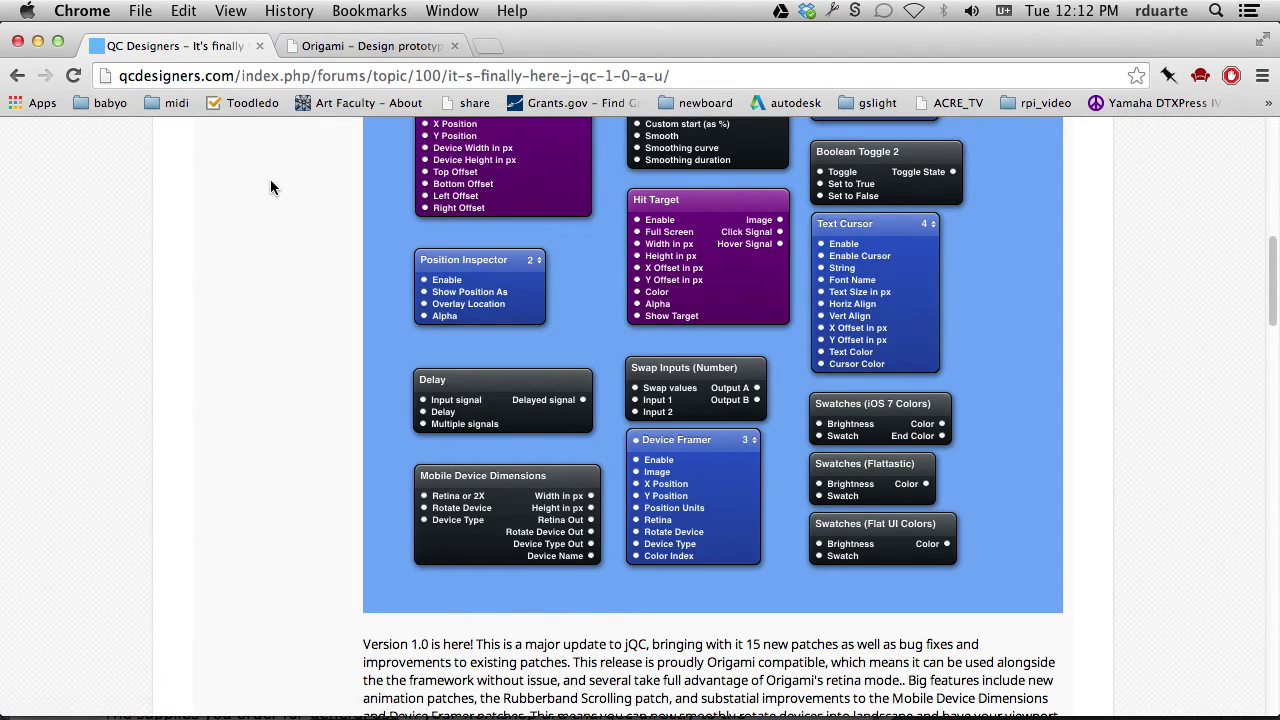
pyautogui.press('super+w')
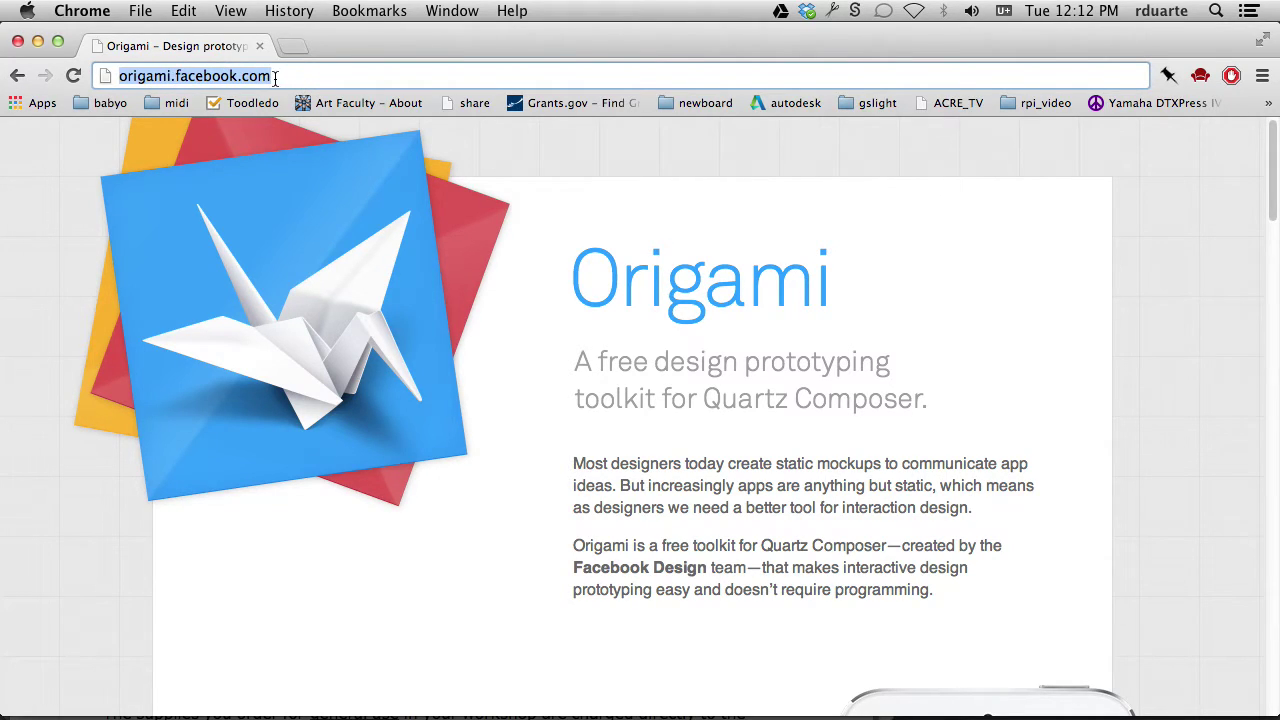
# Scroll through the Origami page at origami.facebook.com and return to the top
pyautogui.scroll(-10, 762, 501)
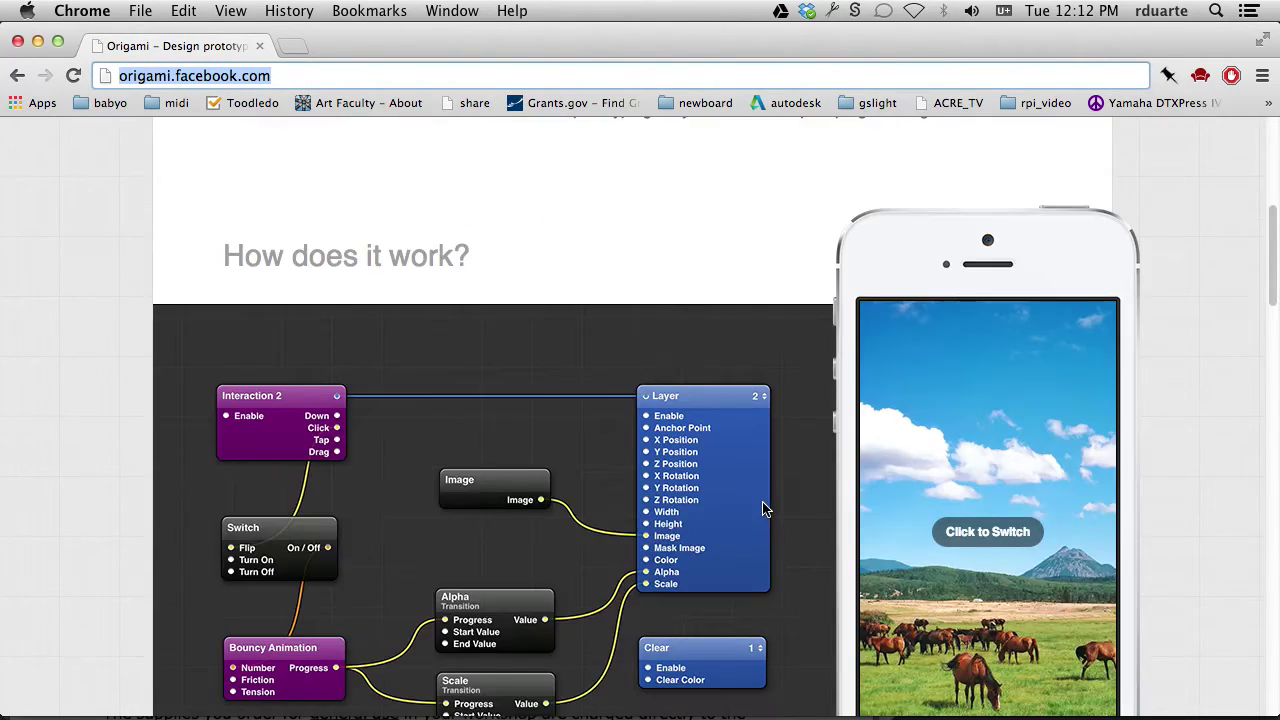
pyautogui.scroll(-3, 762, 501)
pyautogui.scroll(2, 757, 506)
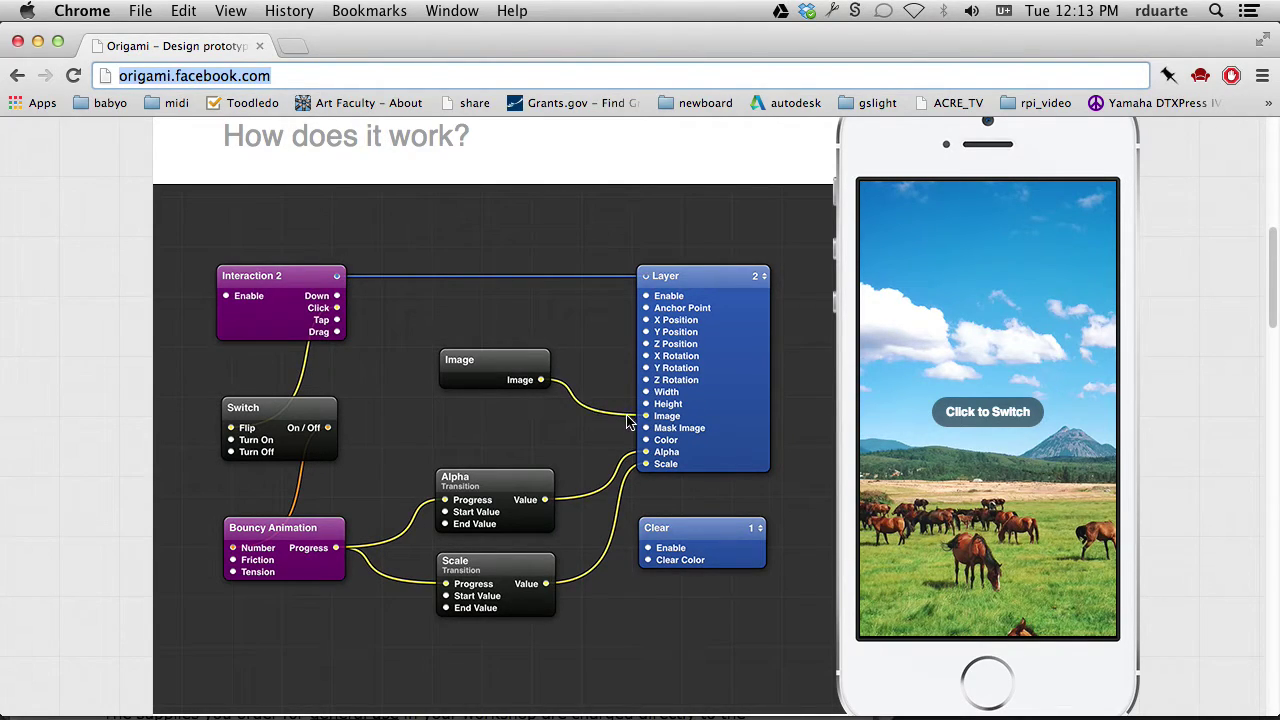
pyautogui.scroll(-4, 642, 514)
pyautogui.scroll(-12, 642, 514)
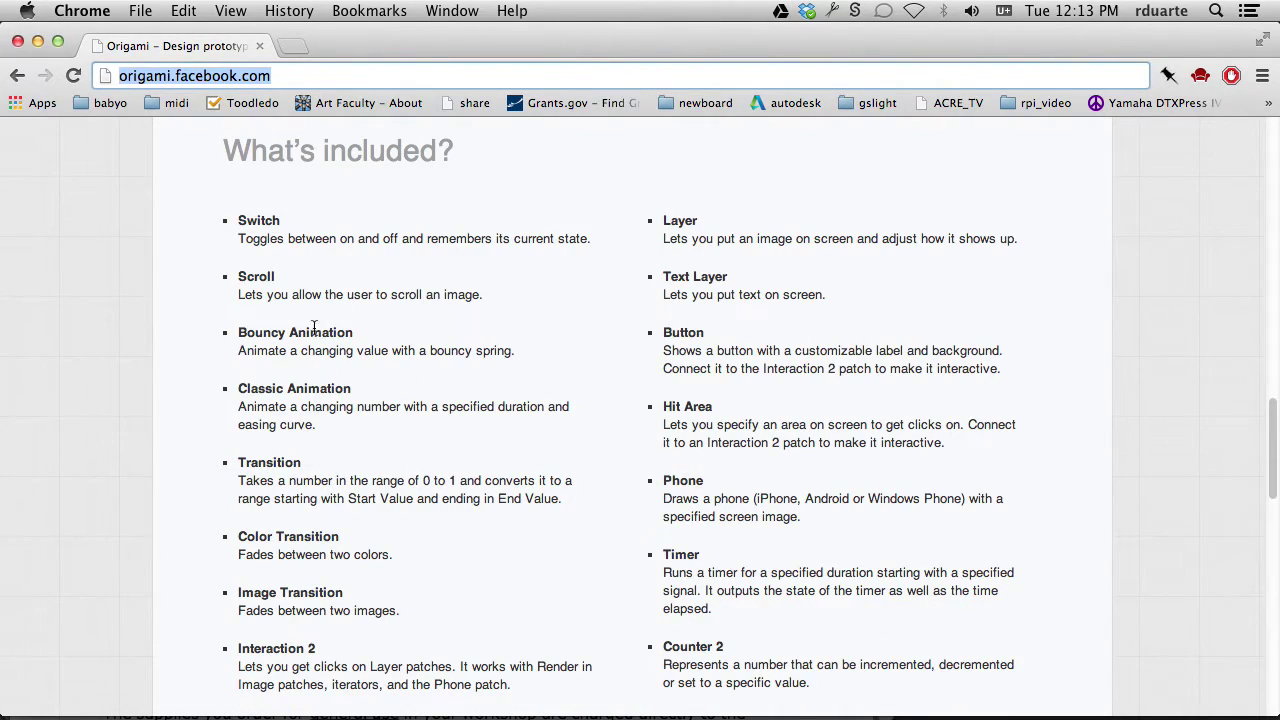
pyautogui.scroll(-5, 660, 550)
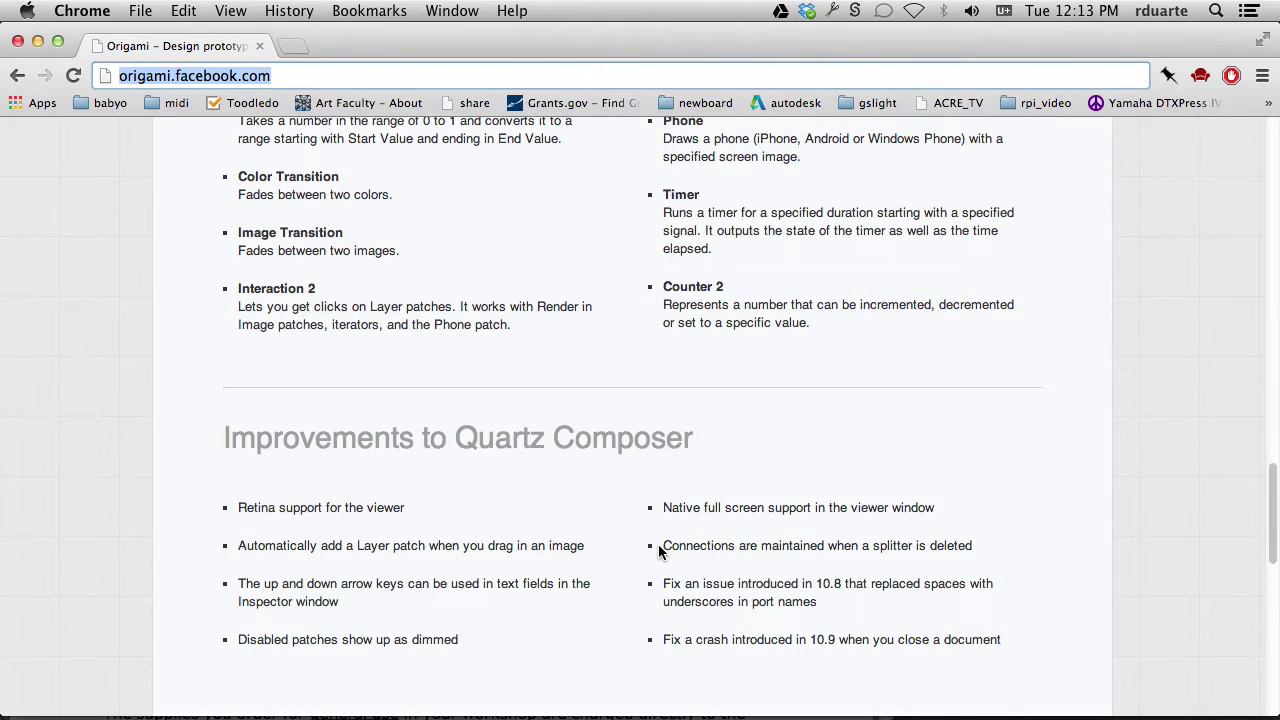
pyautogui.scroll(-5, 659, 550)
pyautogui.scroll(20, 660, 553)
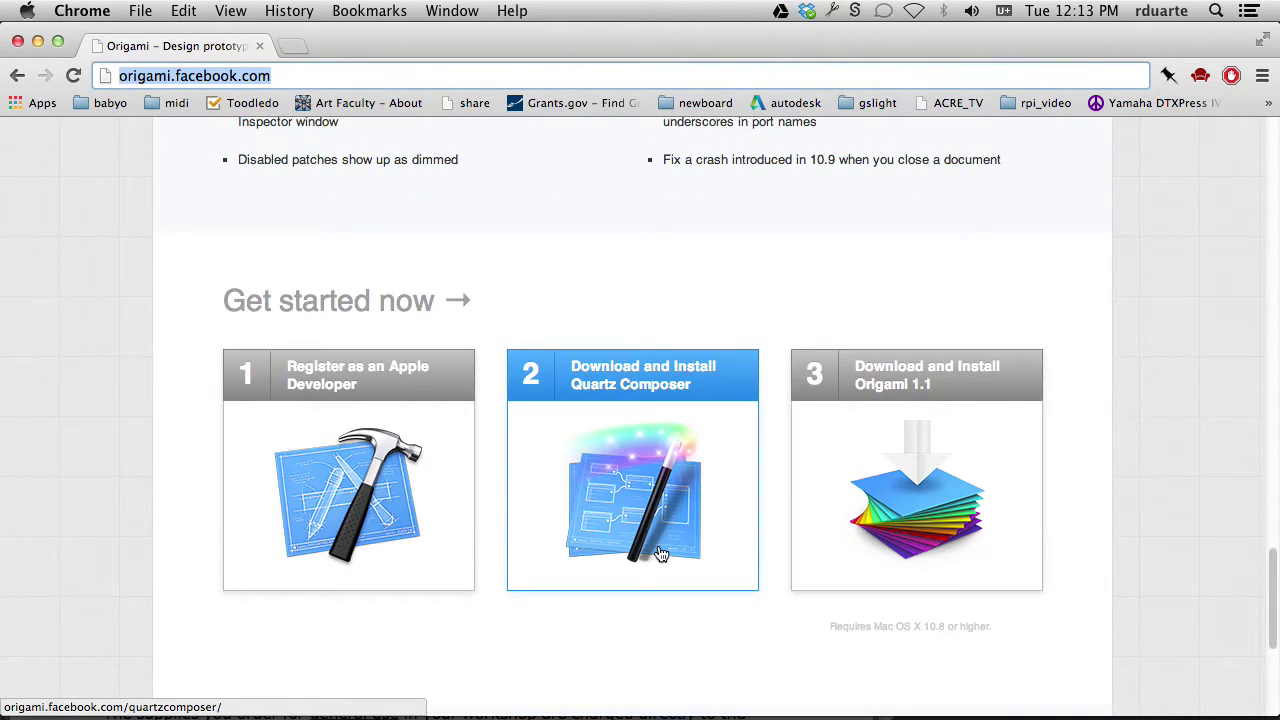
pyautogui.scroll(2, 658, 550)
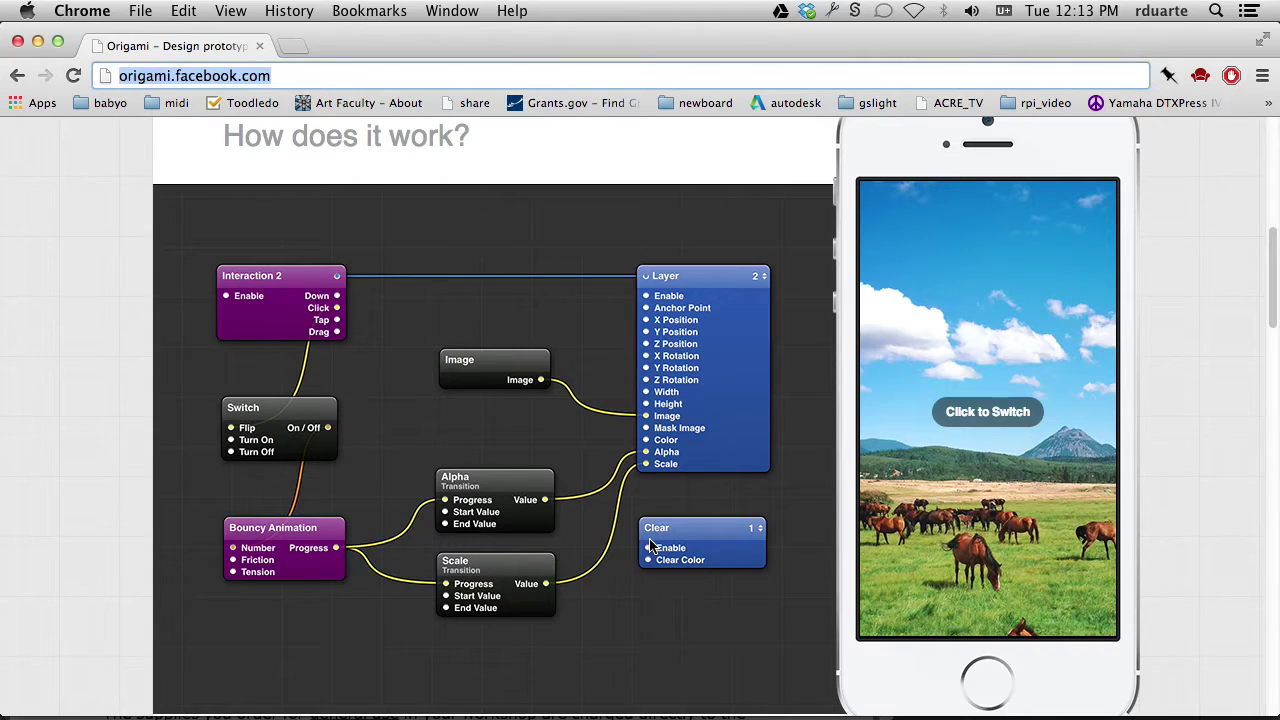
pyautogui.scroll(3, 396, 286)
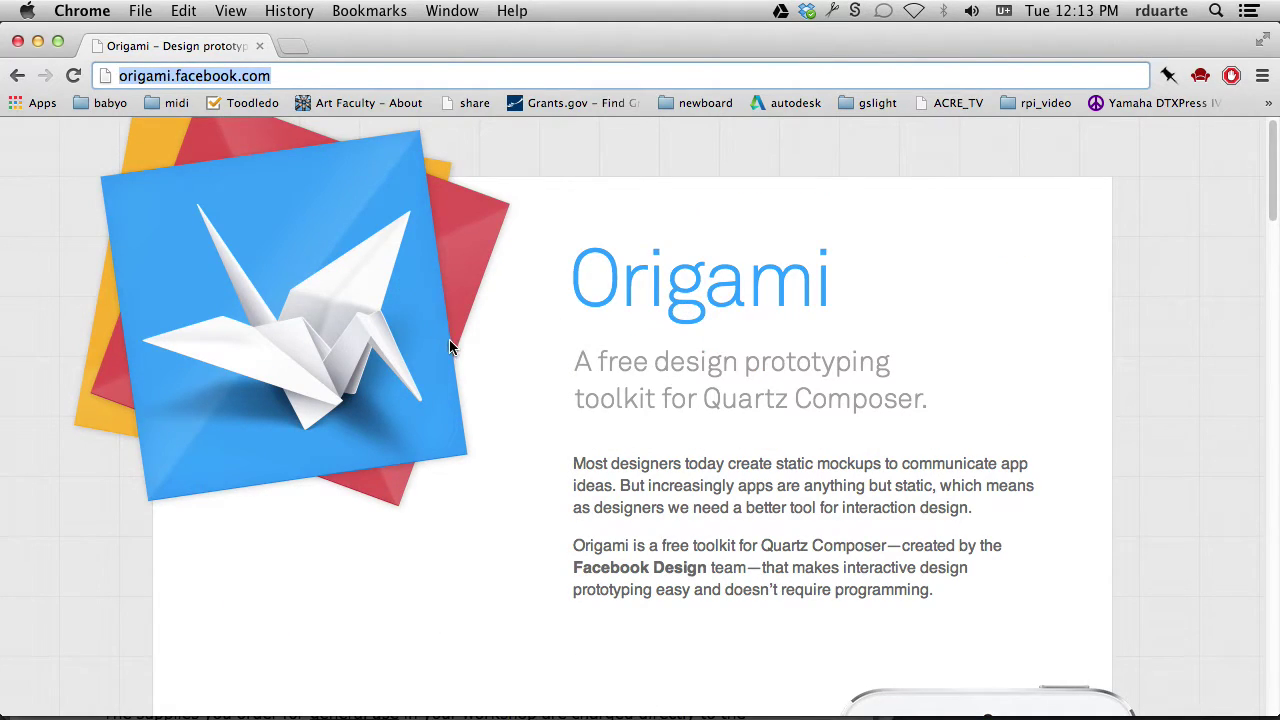
pyautogui.scroll(-10, 449, 345)
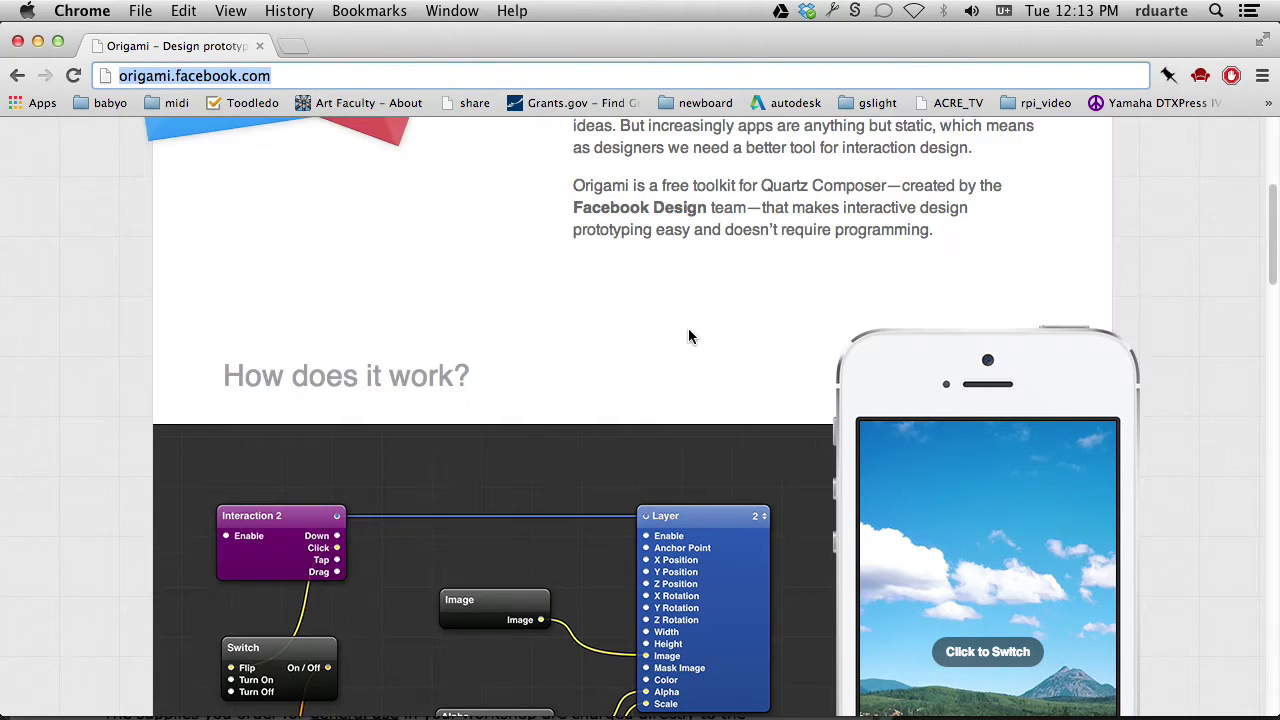
pyautogui.scroll(5, 689, 335)
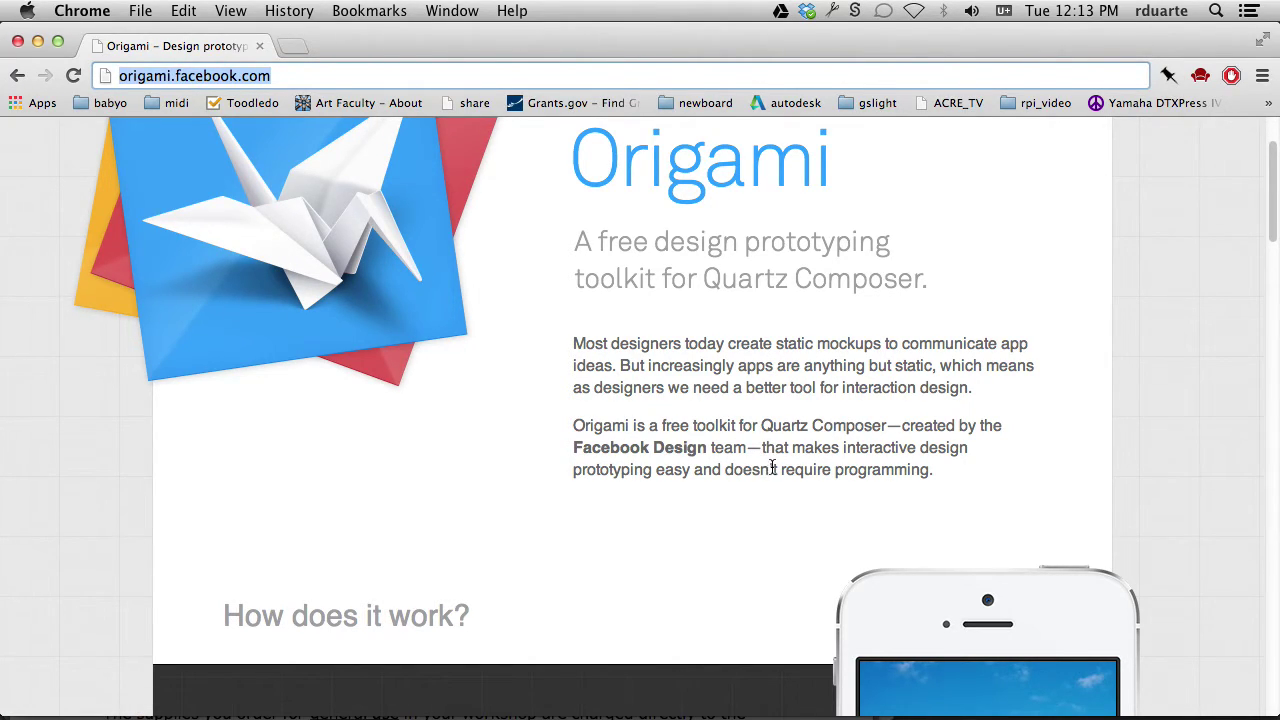
pyautogui.scroll(-5, 762, 466)
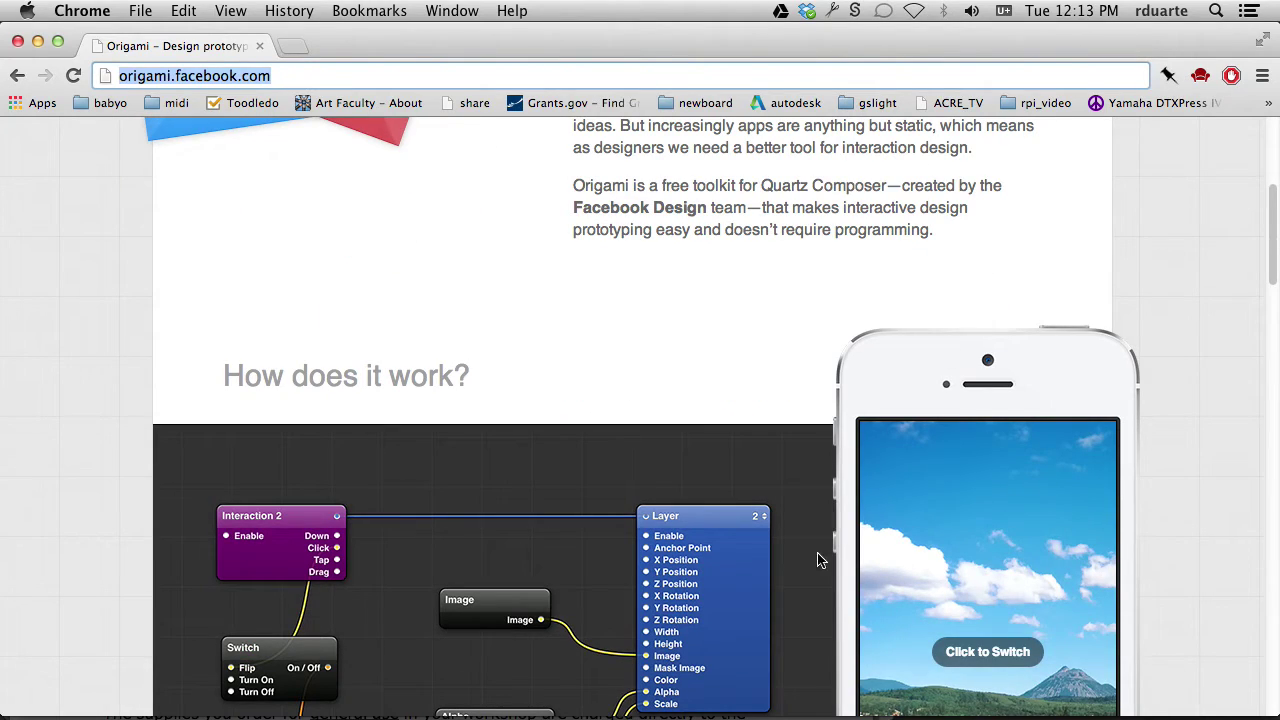
pyautogui.scroll(-5, 818, 560)
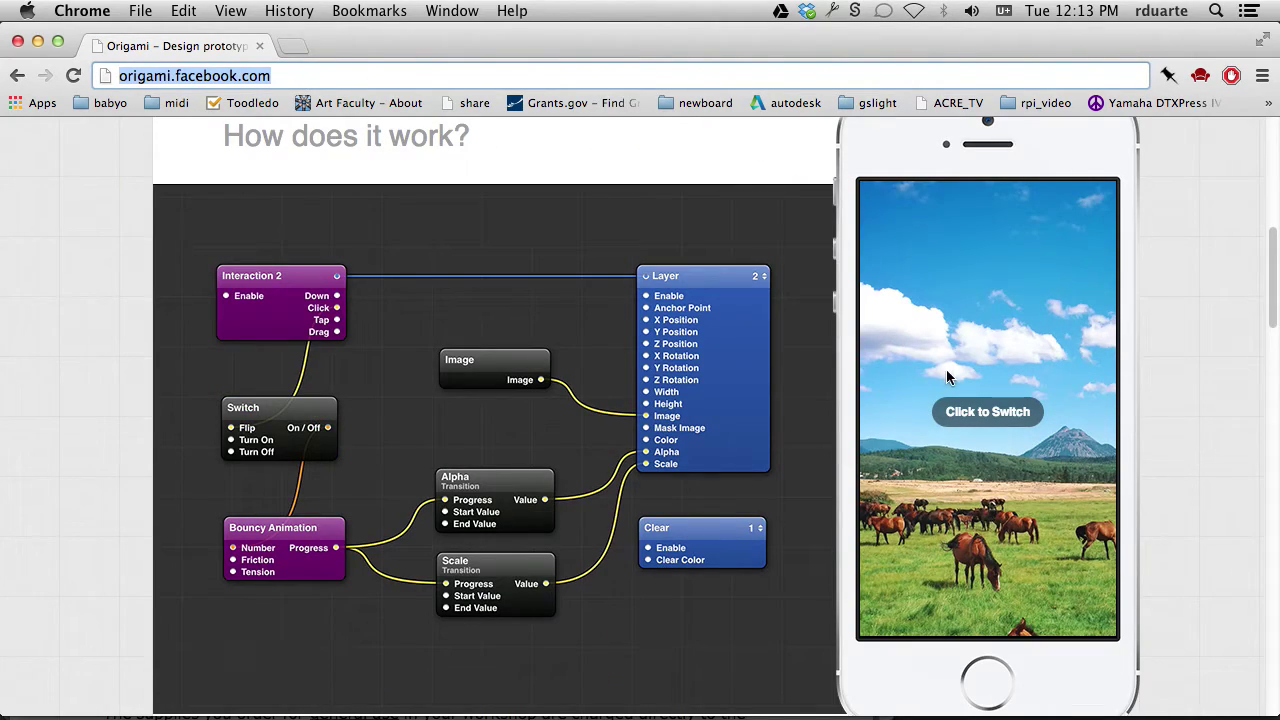